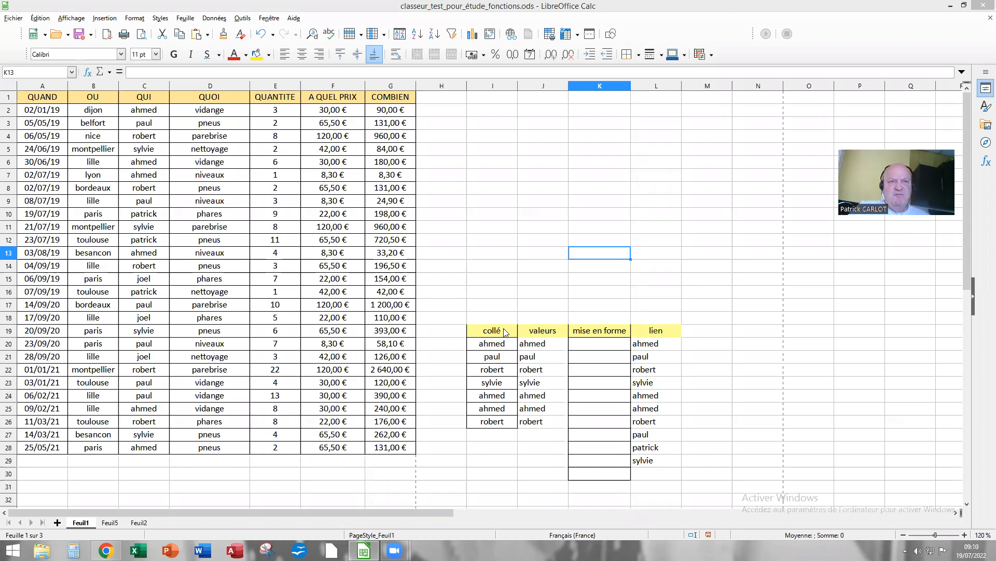
Cut the example block I19:L30 and paste it with its upper-left cell at I2.
left_click_drag(492, 334, 656, 464)
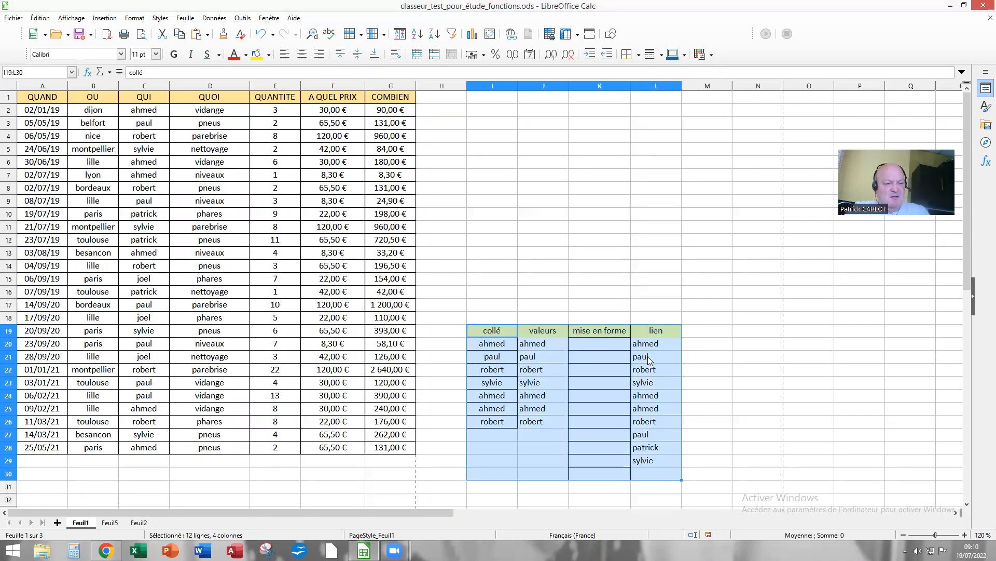
key("ctrl+x")
left_click(483, 115)
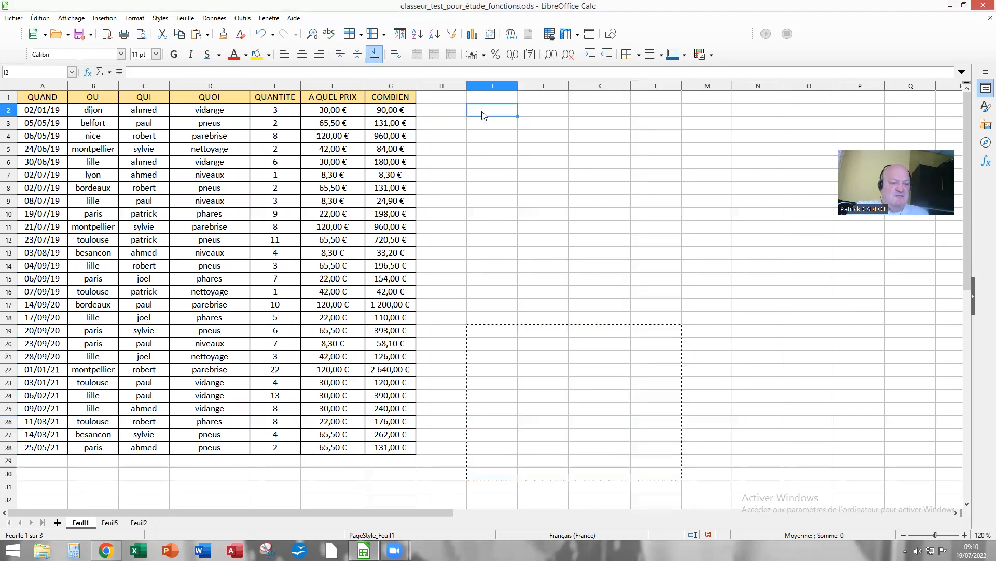
key("ctrl+v")
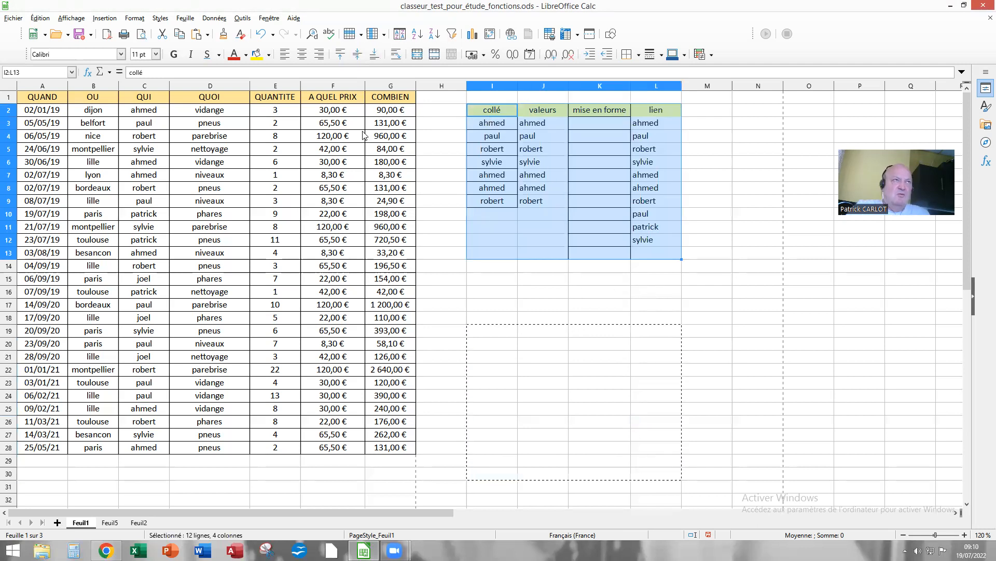
key("Escape")
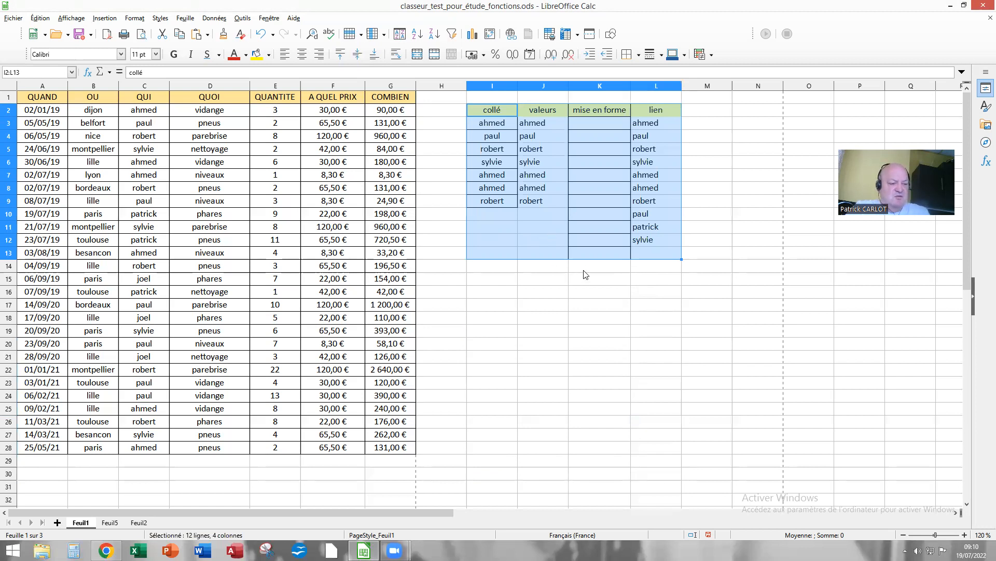
Move the example block from I2:L13 back down so that it starts at I18.
key("ctrl+x")
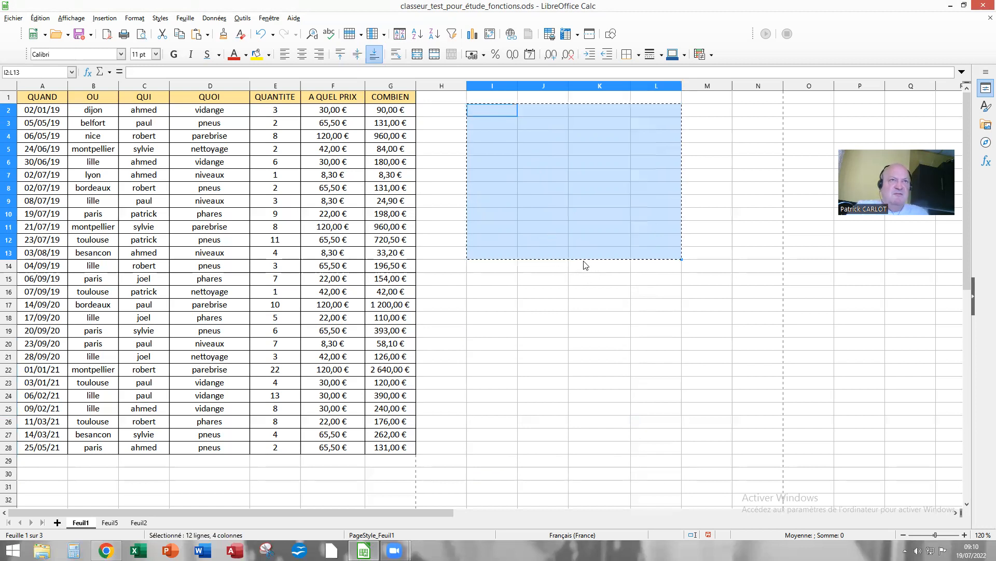
left_click(487, 319)
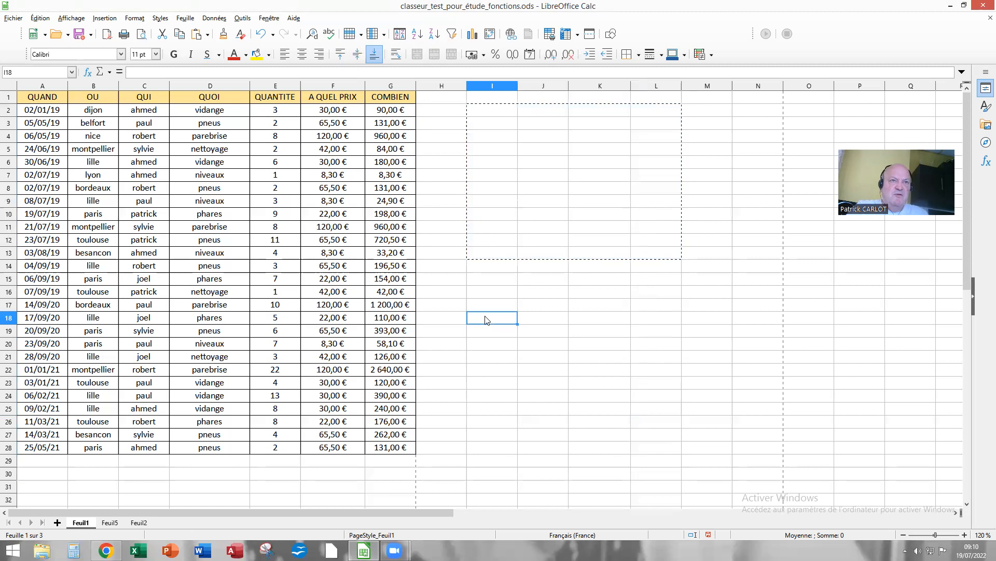
right_click(487, 319)
left_click(519, 349)
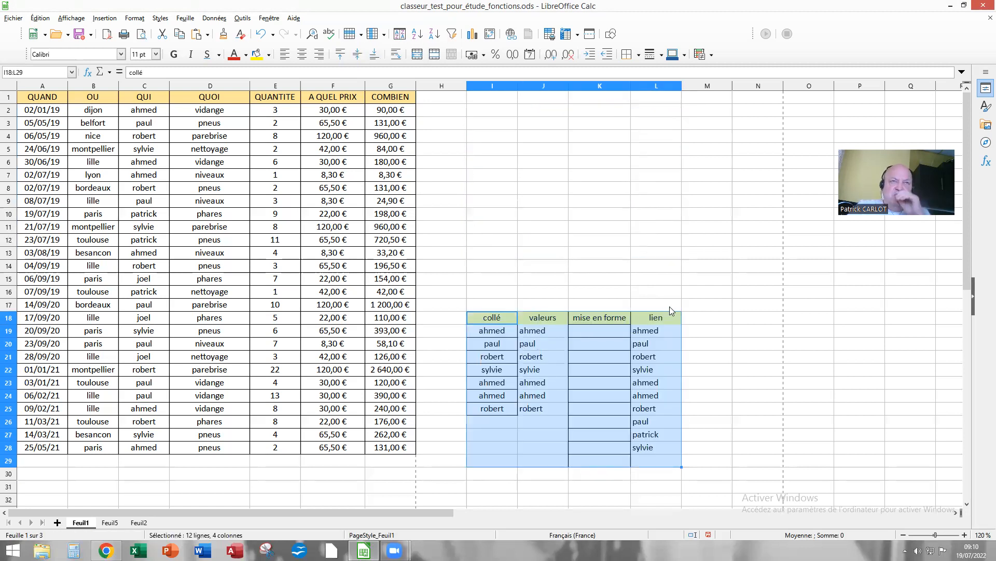
left_click(742, 310)
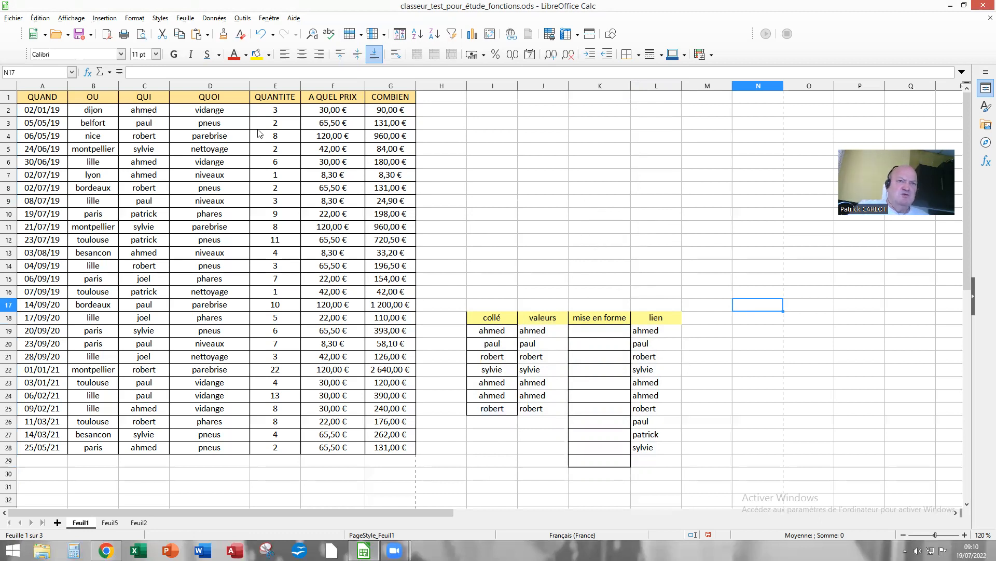
Copy cells C2:C8 of the QUI column, paste them normally at I2 and check the pasted cells' contents.
left_click_drag(152, 114, 141, 185)
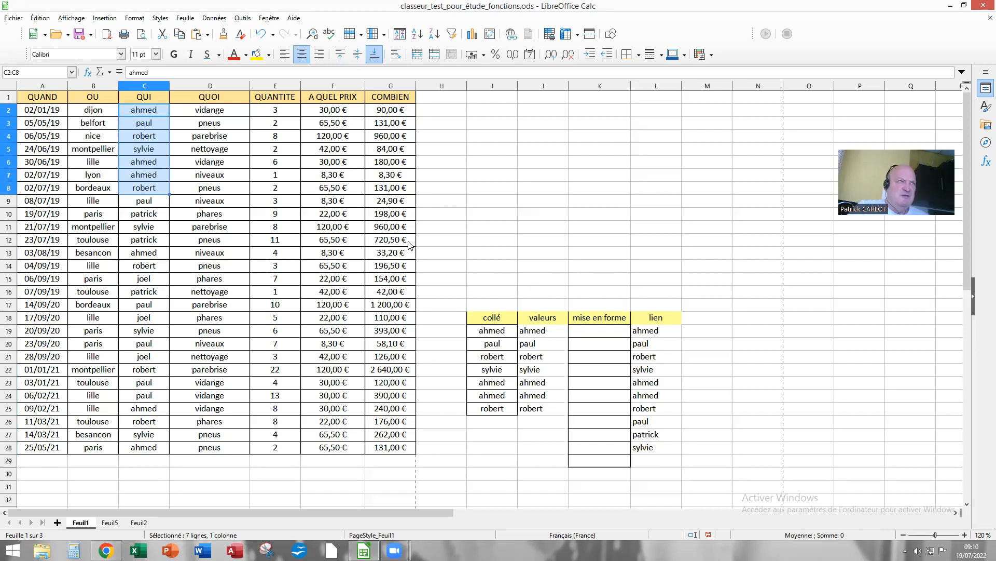
right_click(149, 138)
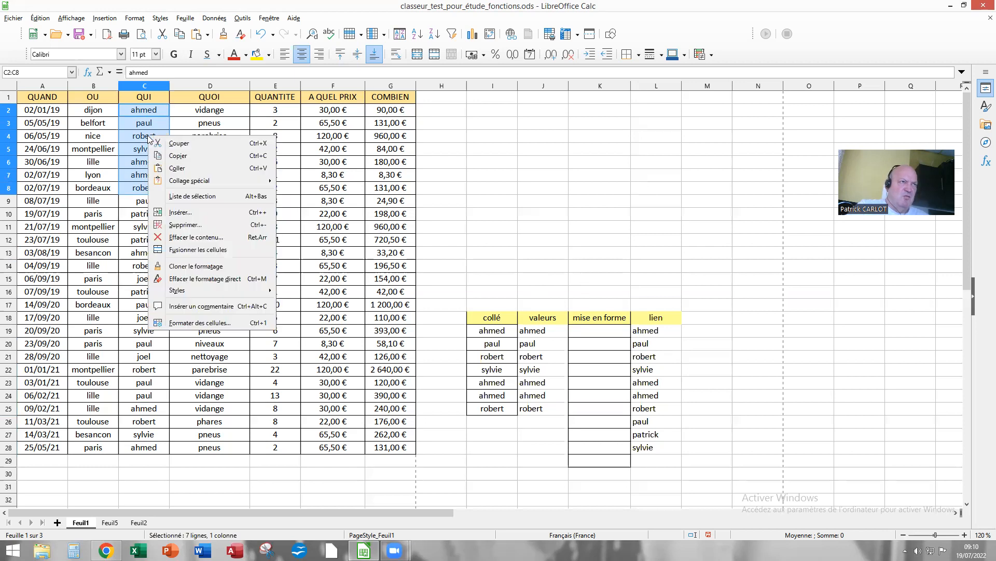
left_click(198, 156)
left_click(488, 114)
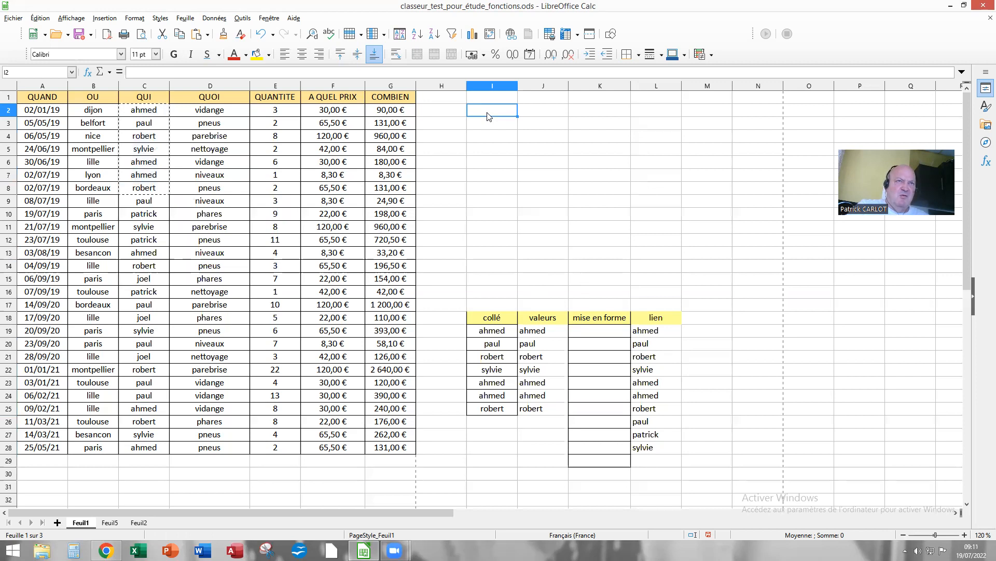
right_click(488, 115)
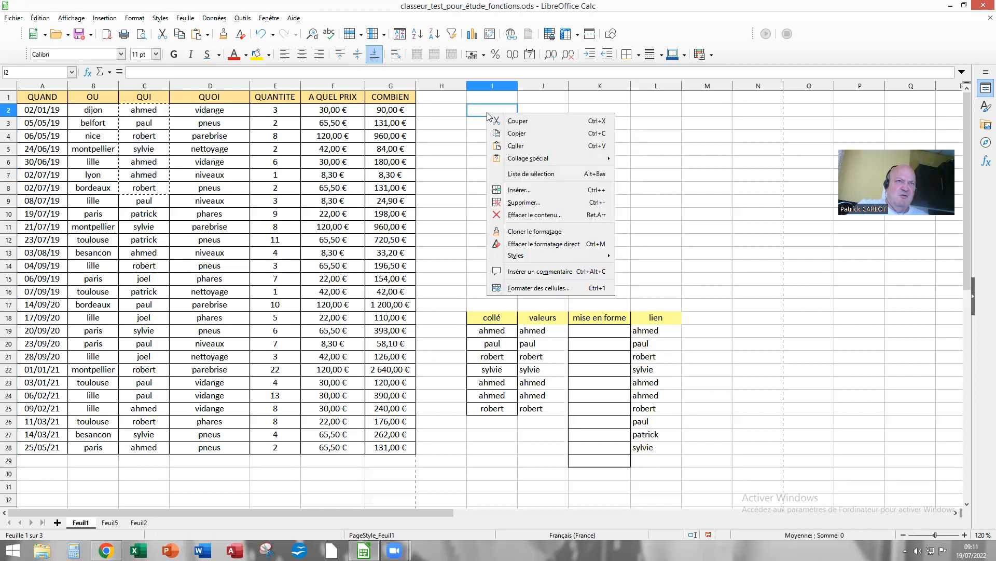
left_click(530, 146)
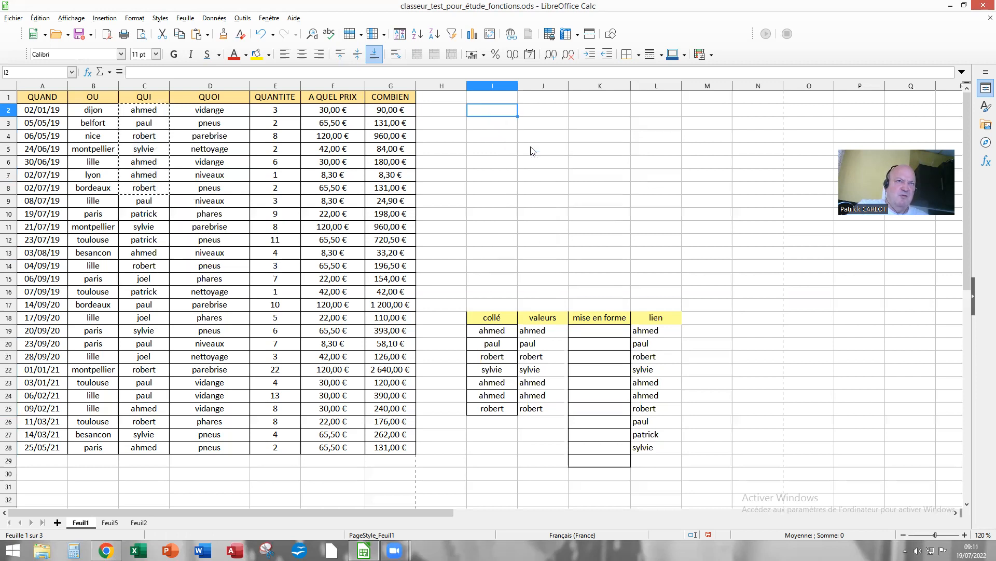
left_click(555, 154)
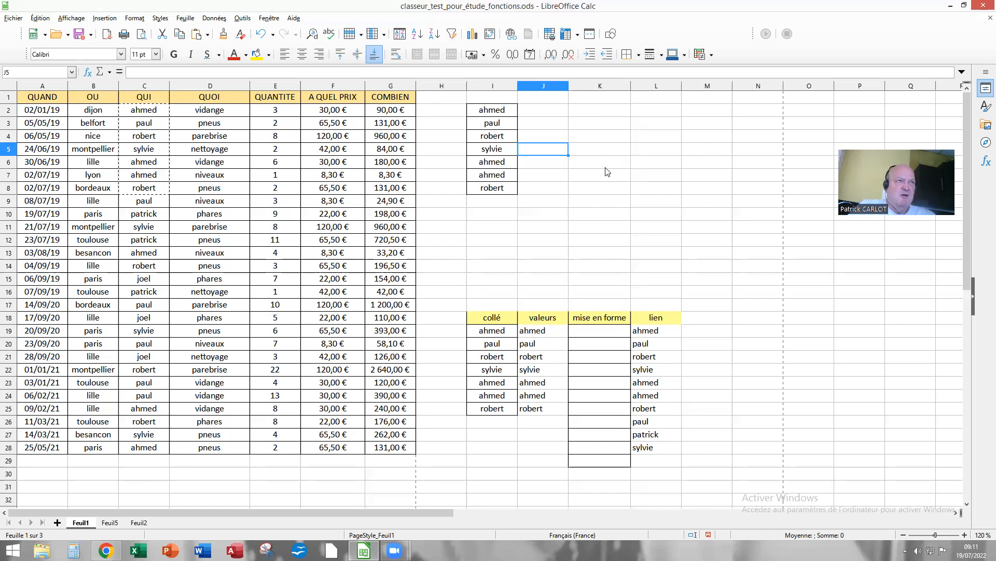
left_click(496, 115)
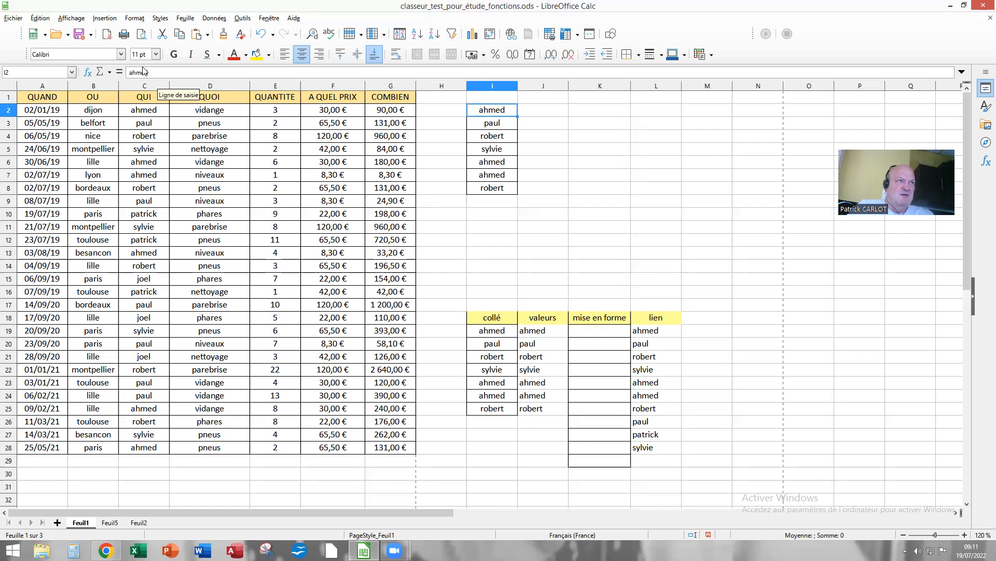
left_click(489, 126)
left_click(488, 137)
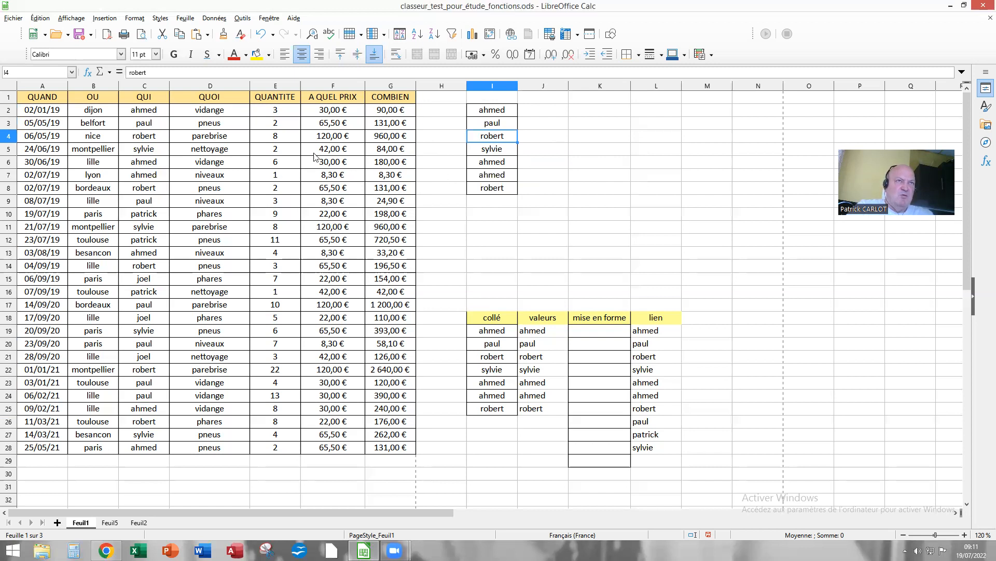
Copy the "collé" header from I18 and paste it into I1.
left_click(494, 321)
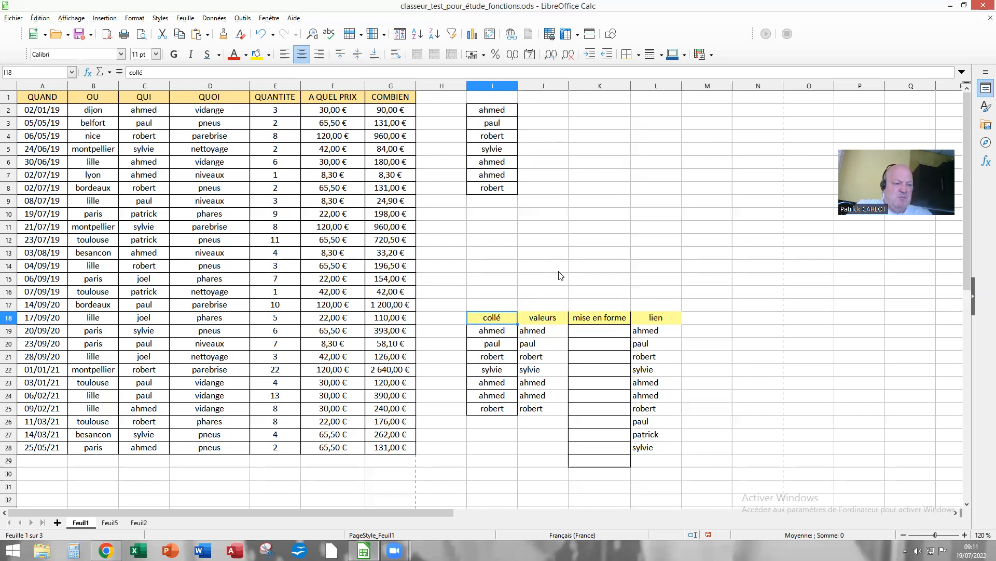
right_click(487, 320)
left_click(528, 337)
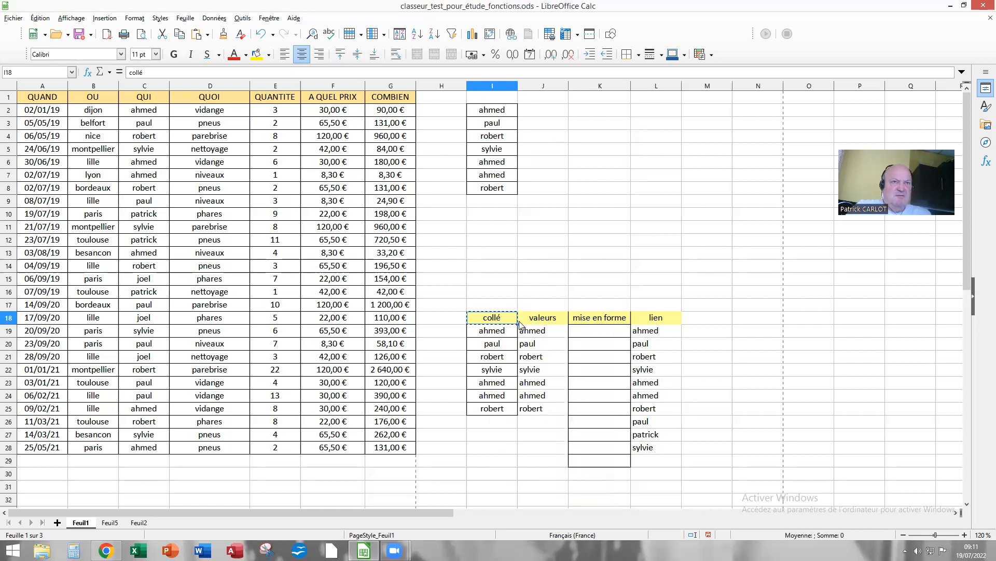
left_click(494, 102)
right_click(493, 102)
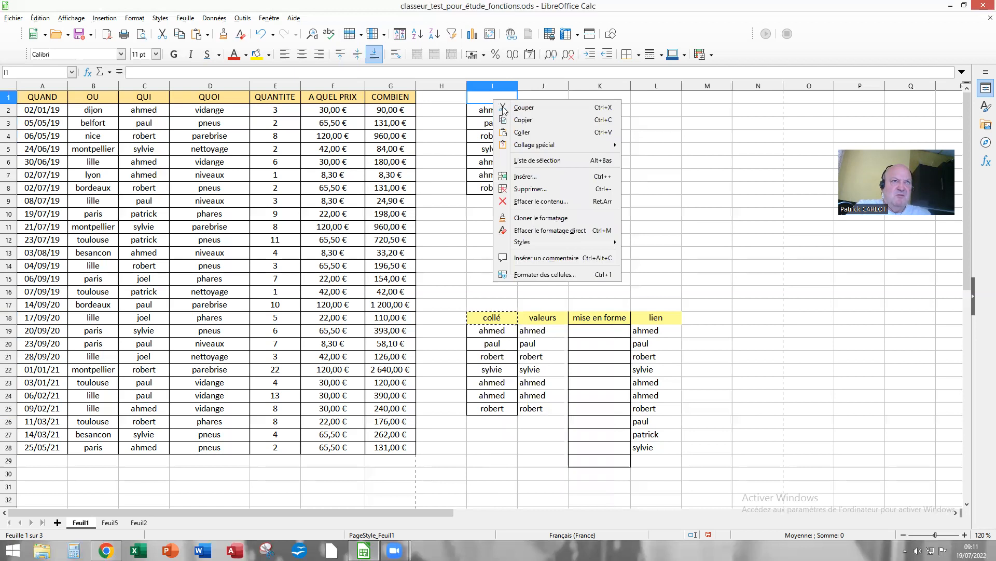
left_click(519, 133)
left_click(570, 188)
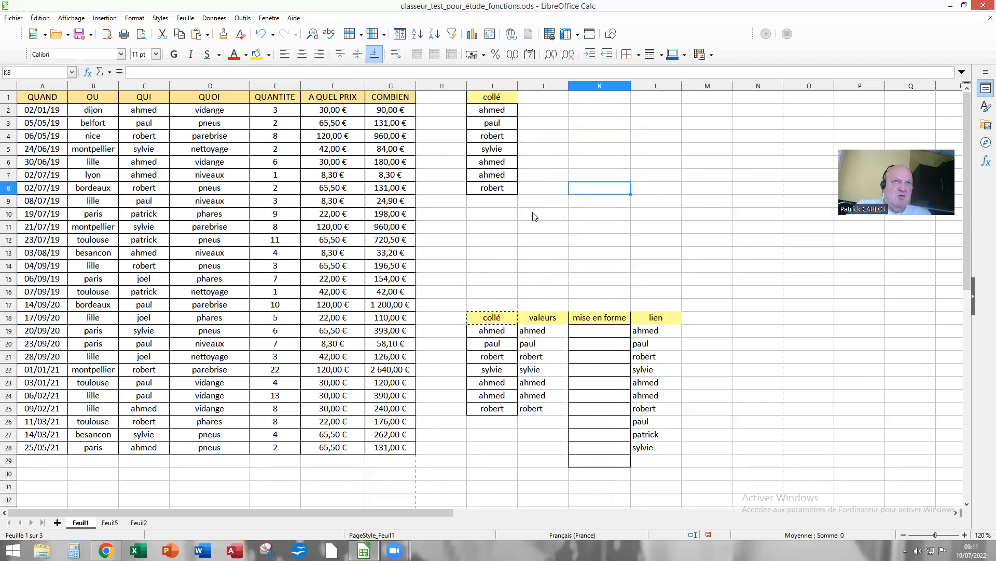
Copy cells C2:C8 again and paste them at J2 as unformatted text, accepting the default text import options.
left_click(150, 113)
left_click_drag(141, 150, 142, 187)
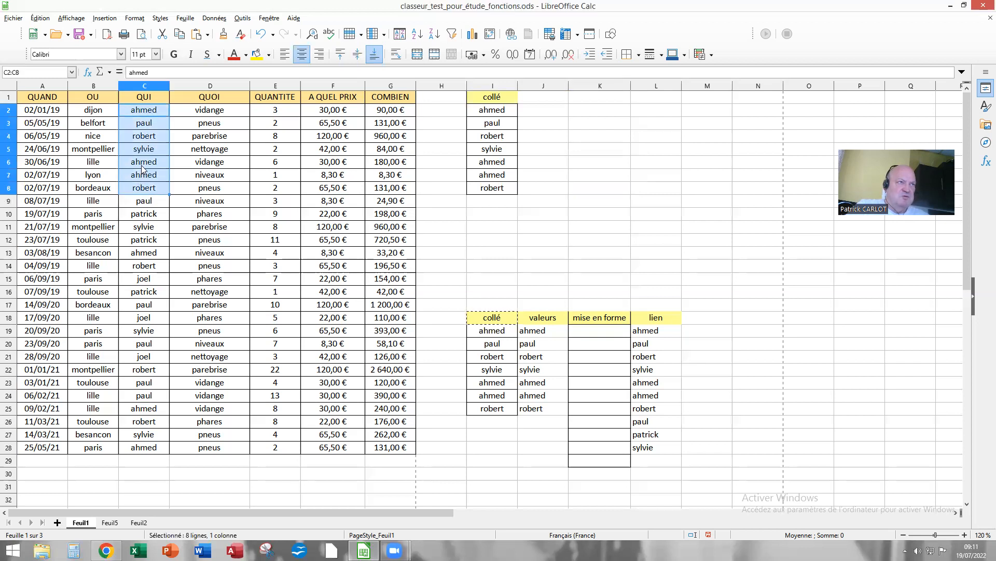
right_click(141, 165)
left_click(193, 186)
left_click(547, 113)
right_click(544, 110)
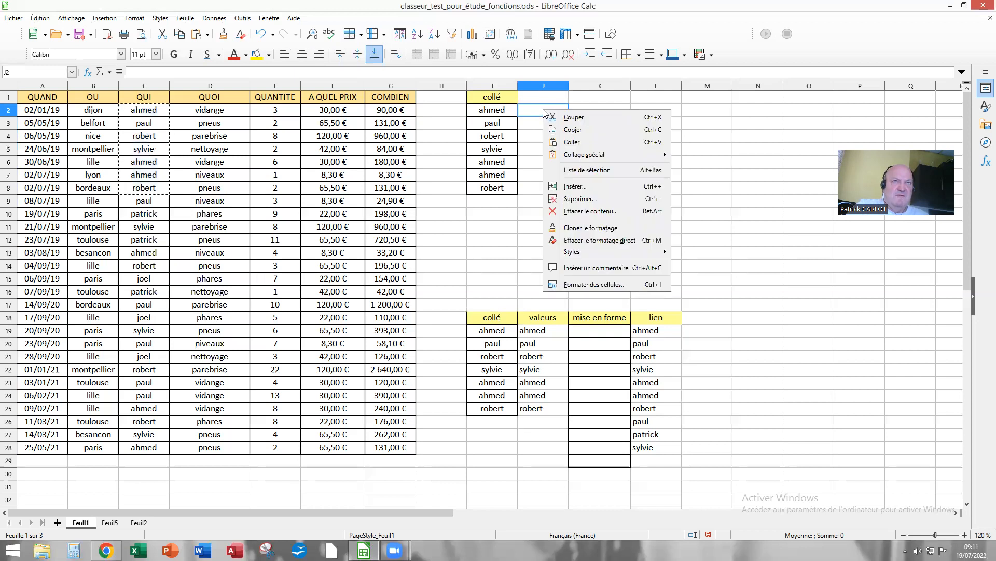
mouse_move(603, 155)
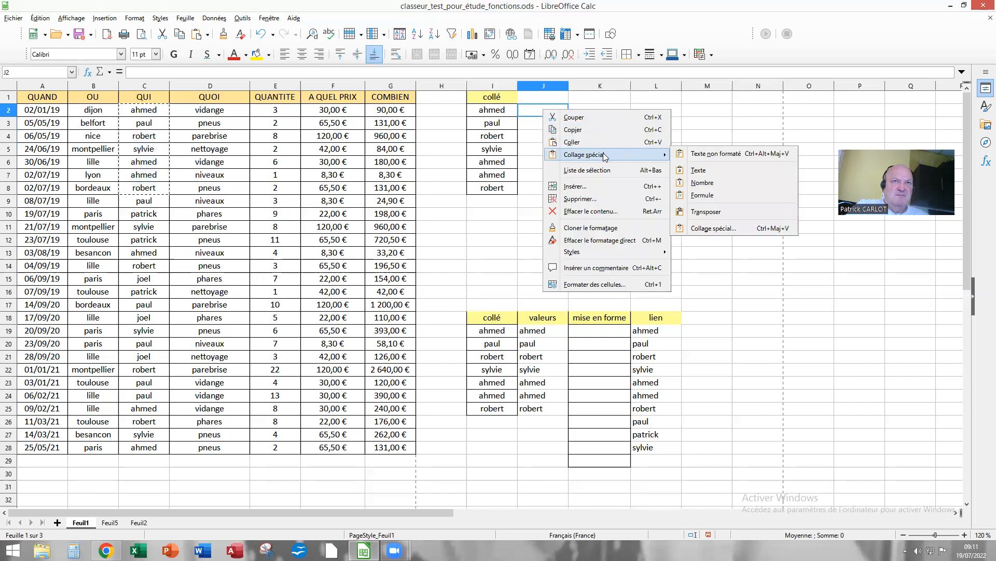
left_click(704, 154)
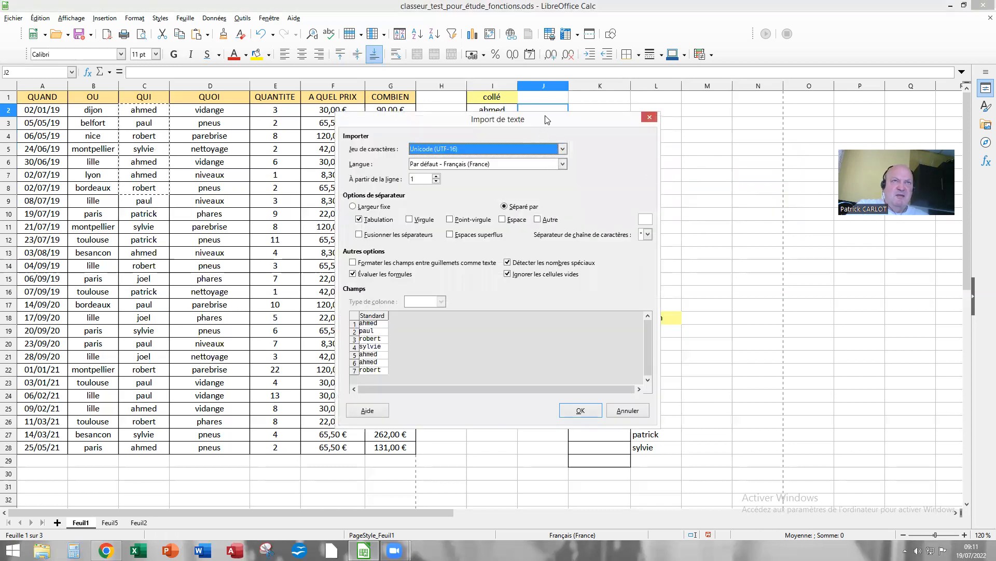
left_click_drag(545, 120, 669, 131)
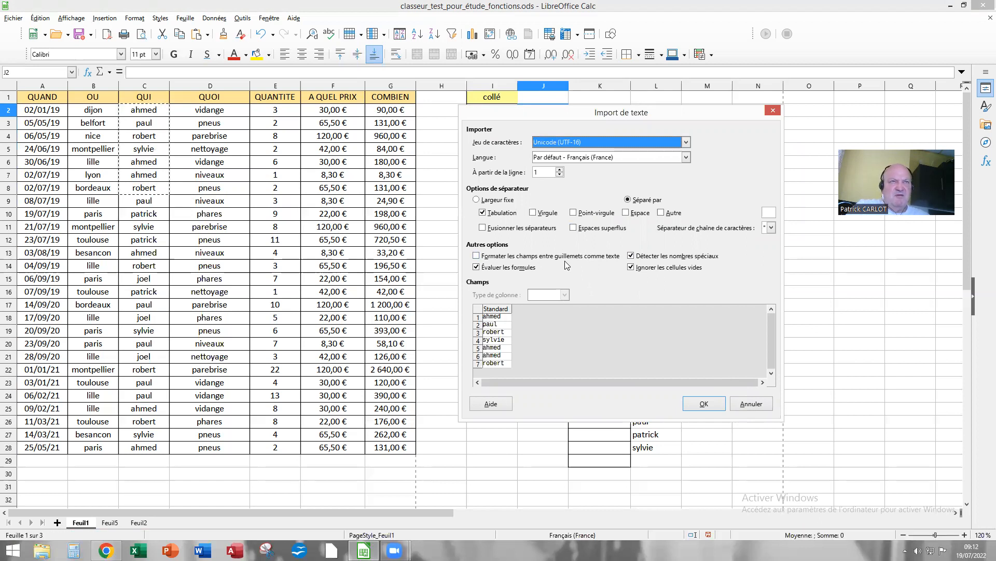
left_click(704, 403)
left_click(615, 234)
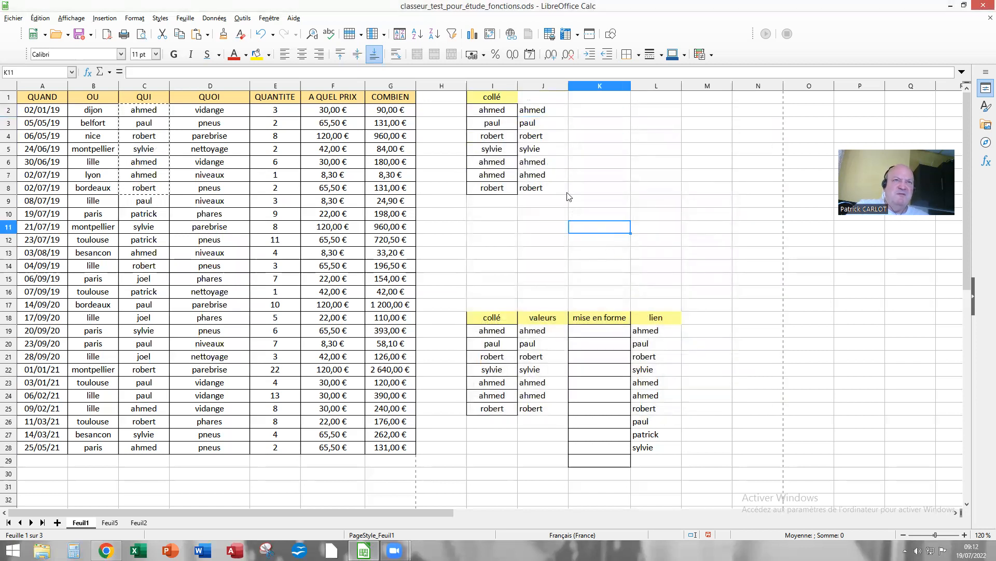
left_click(527, 114)
left_click(528, 128)
left_click(532, 151)
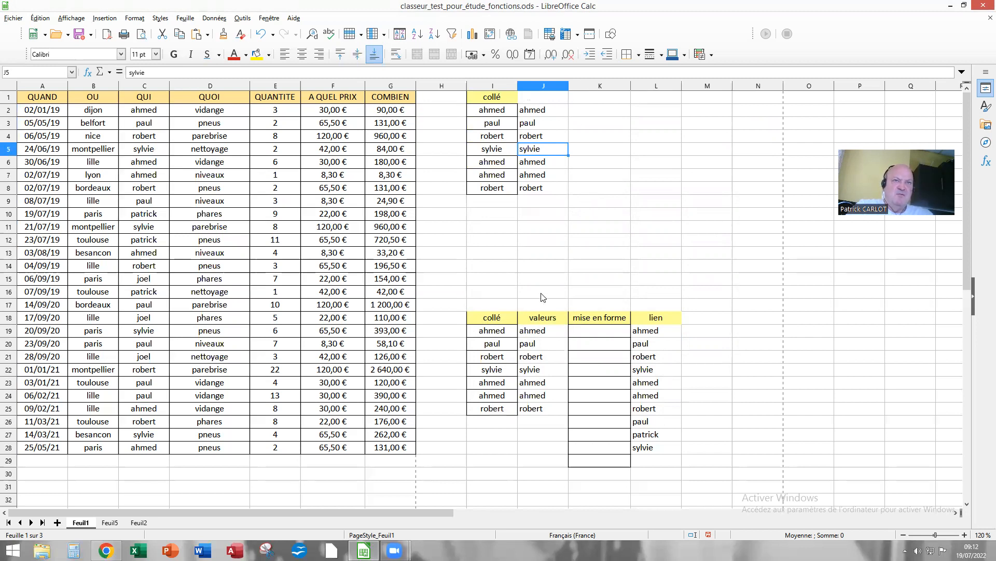
Copy the "valeurs" header from J18 and paste it into J1.
left_click(536, 320)
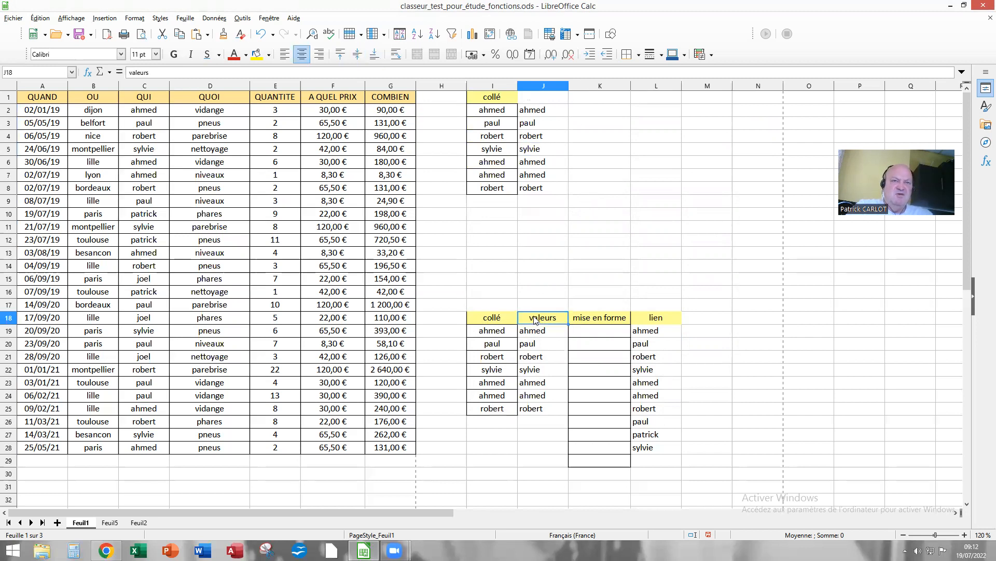
right_click(536, 317)
left_click(559, 337)
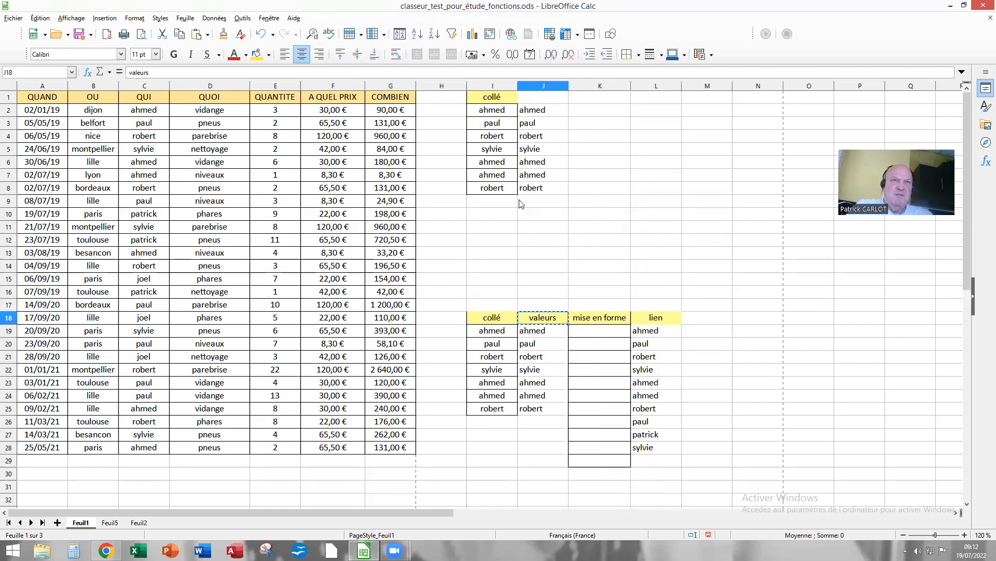
left_click(537, 97)
right_click(535, 95)
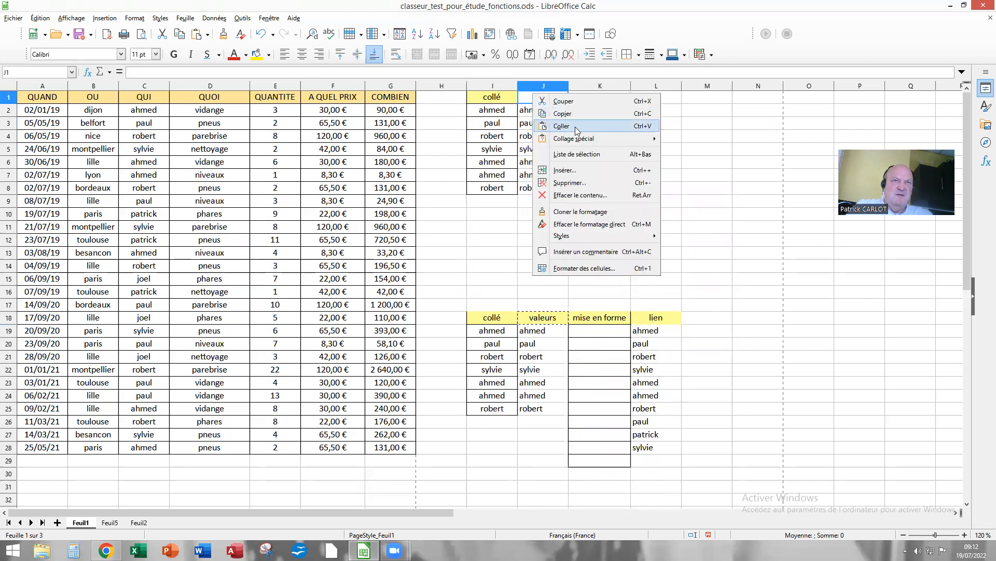
left_click(576, 127)
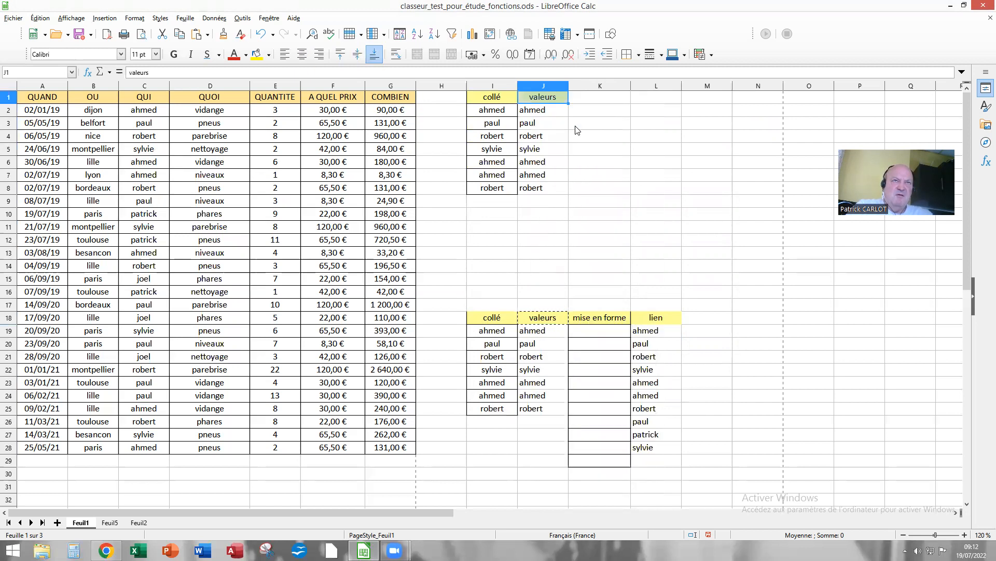
left_click(615, 173)
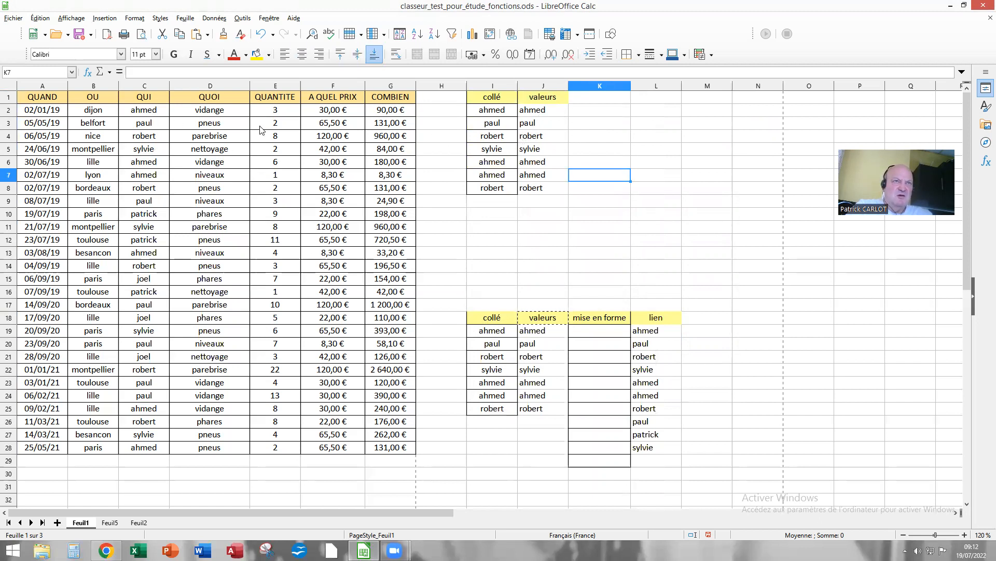
left_click(549, 114)
left_click(544, 133)
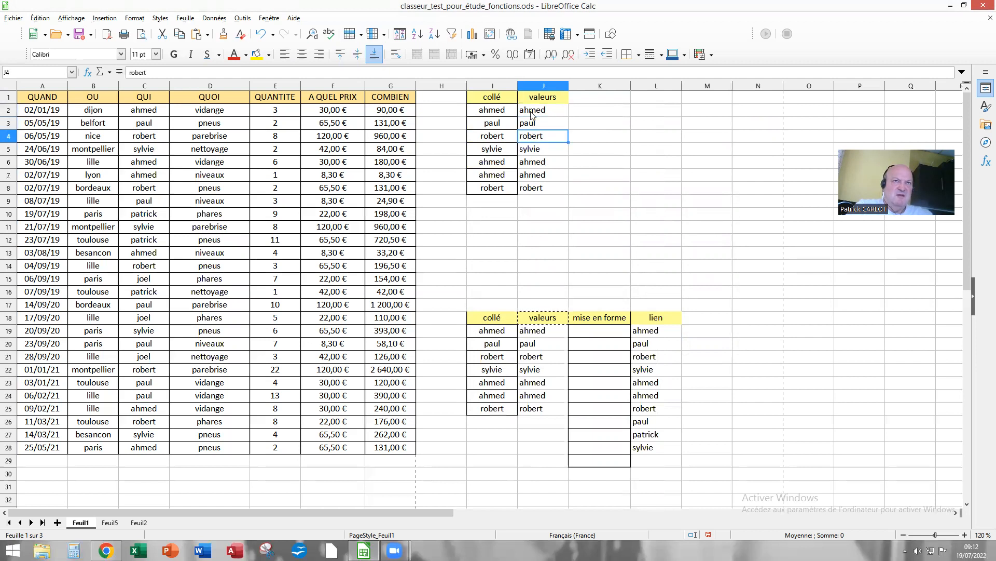
Copy cells C2:C8 of the QUI column.
left_click_drag(147, 110, 150, 195)
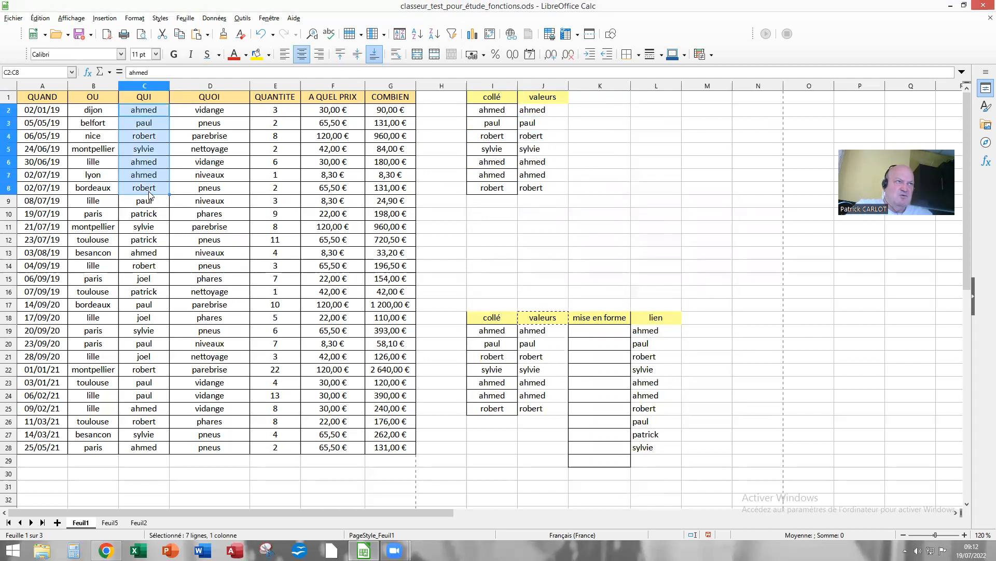
right_click(133, 144)
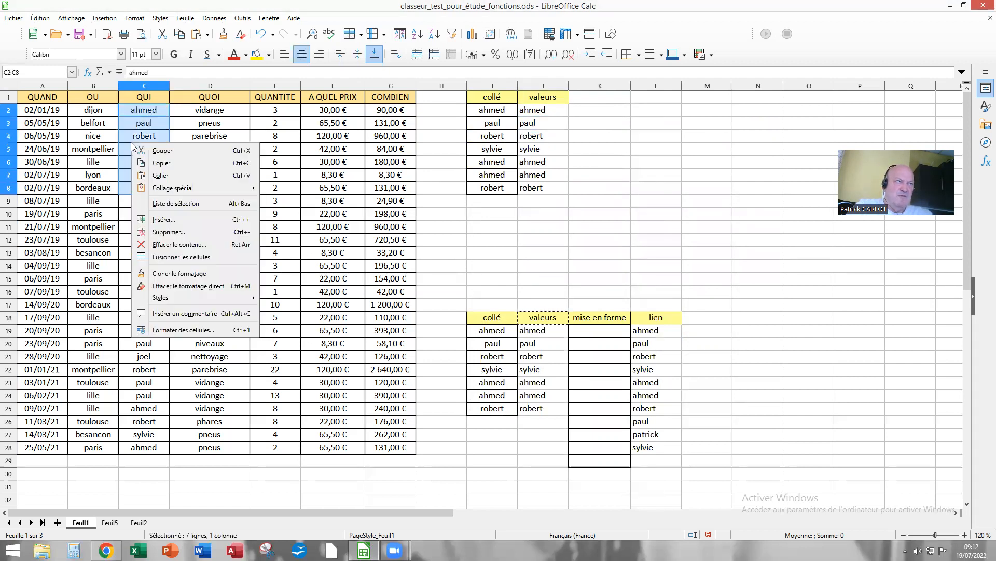
left_click(178, 162)
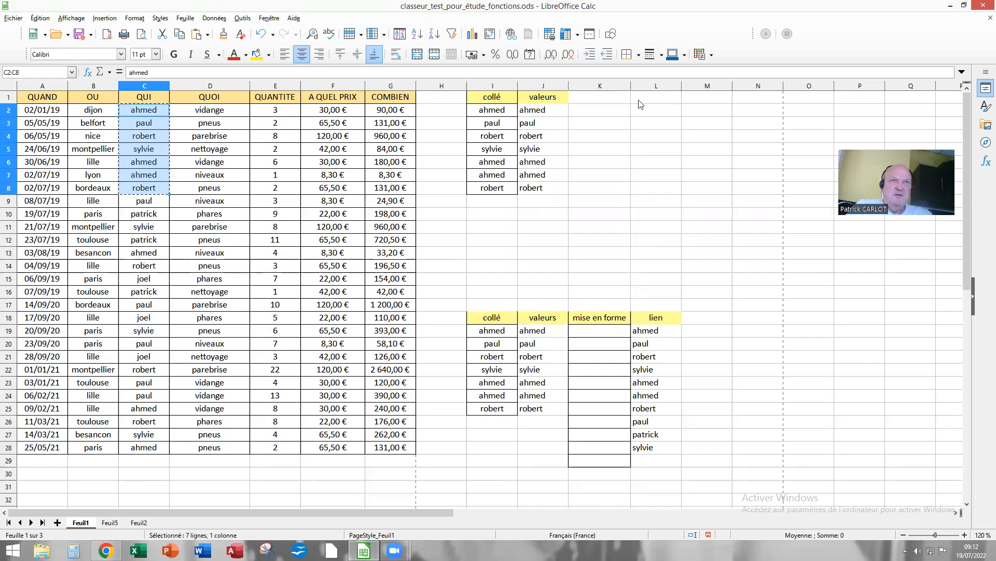
Paste the copied cells transposed at K2, and undo that paste.
left_click(585, 113)
right_click(586, 110)
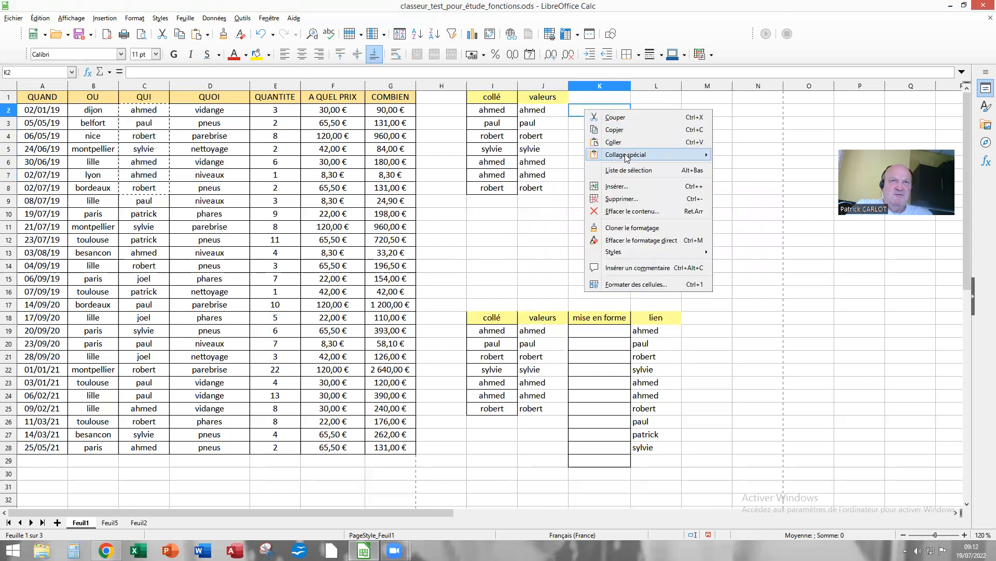
mouse_move(627, 158)
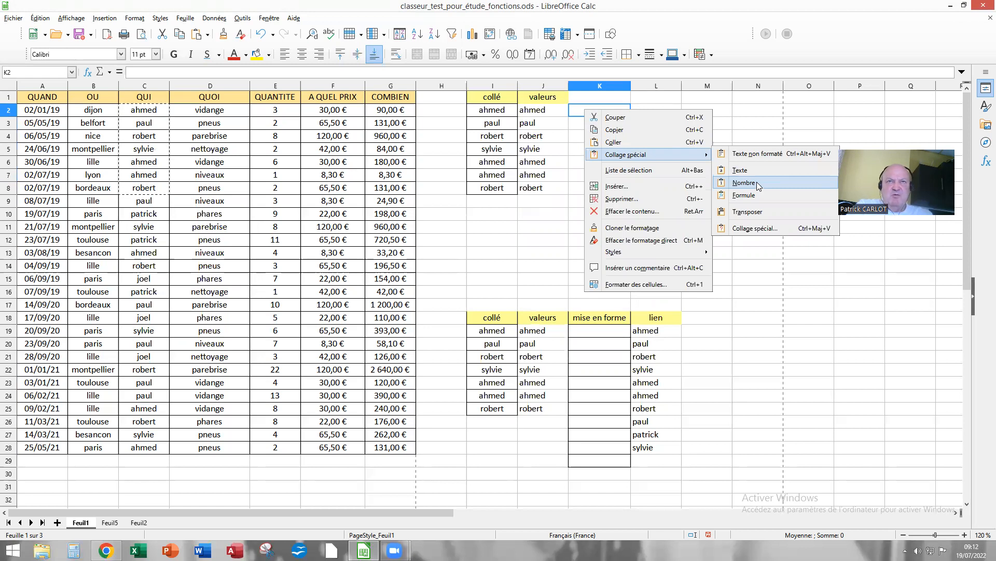
left_click(755, 215)
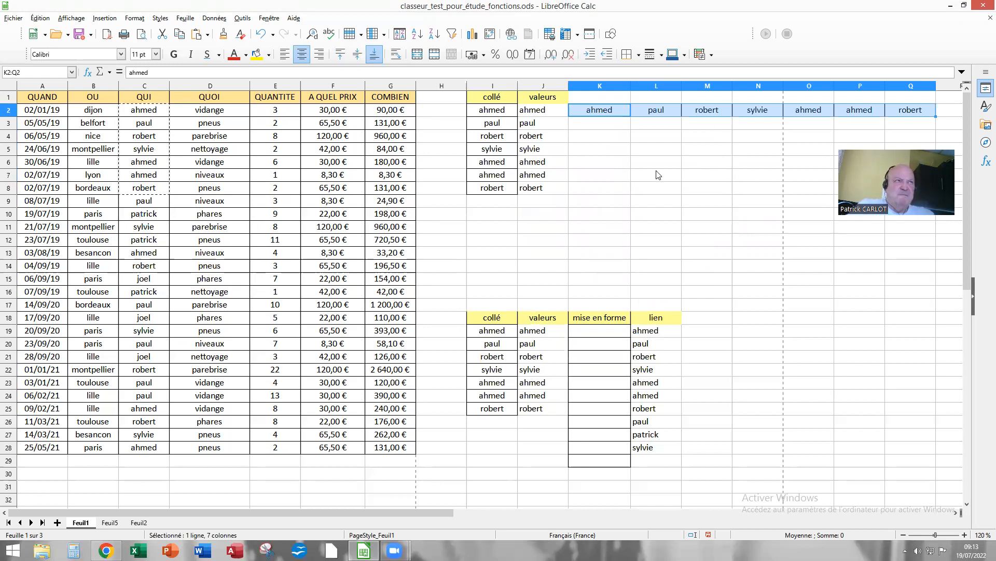
left_click(261, 35)
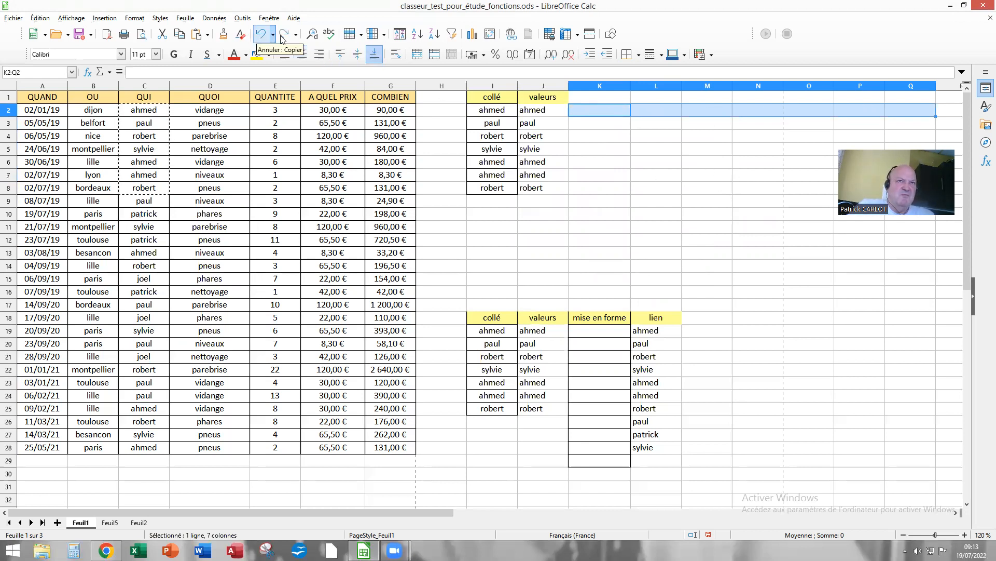
Paste only the formats of the copied QUI cells at K2 through the special paste options.
left_click(646, 149)
left_click(595, 114)
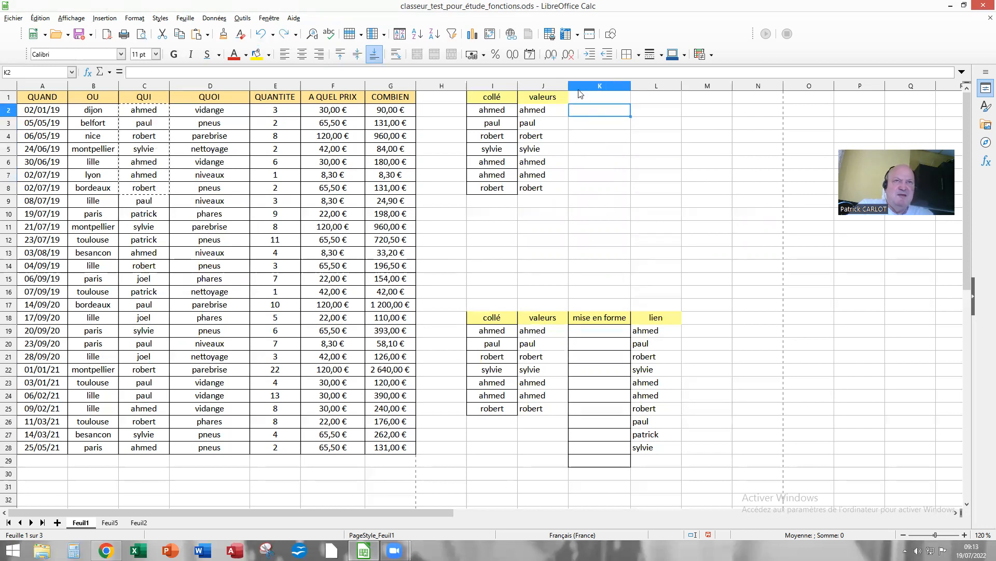
right_click(596, 111)
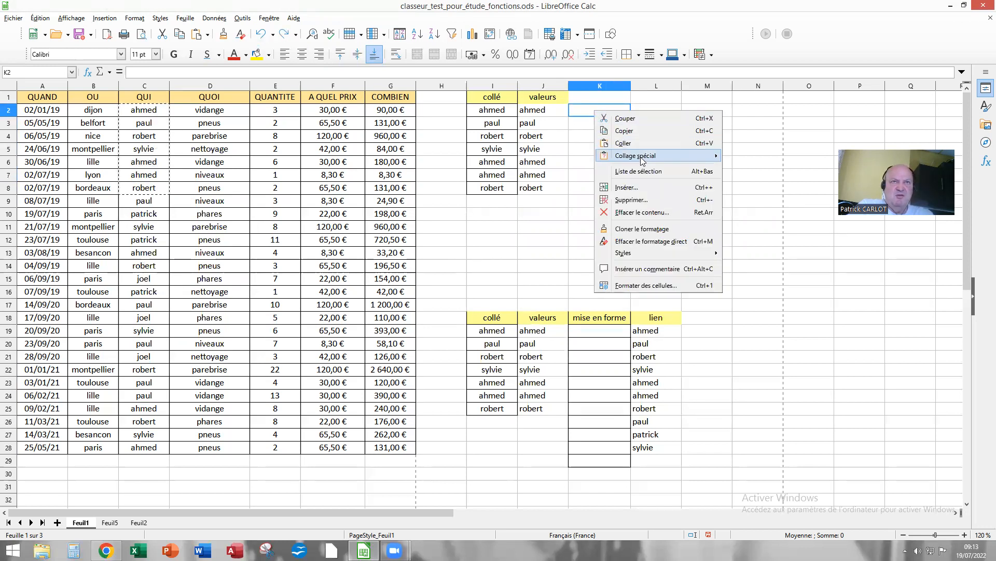
mouse_move(709, 155)
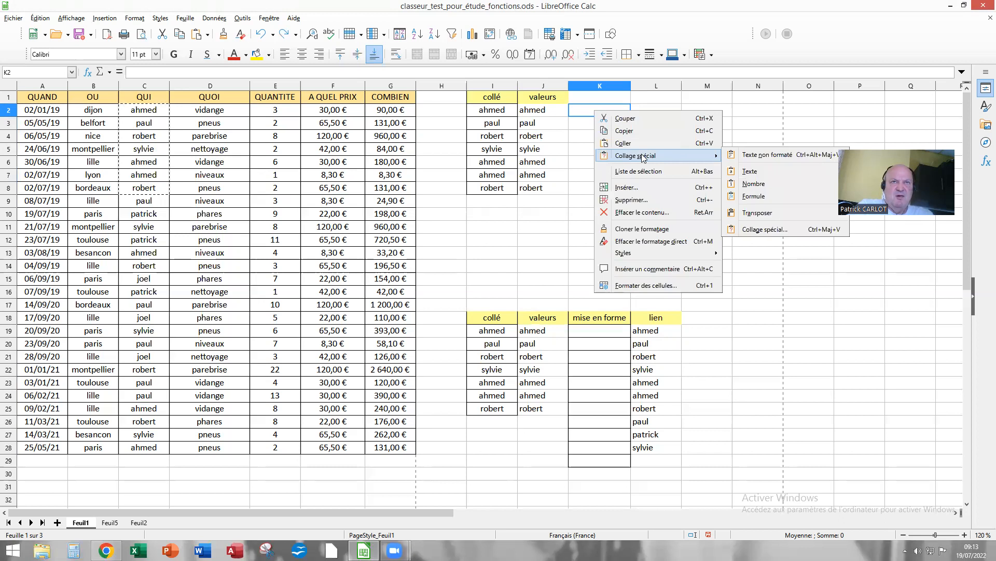
left_click(756, 231)
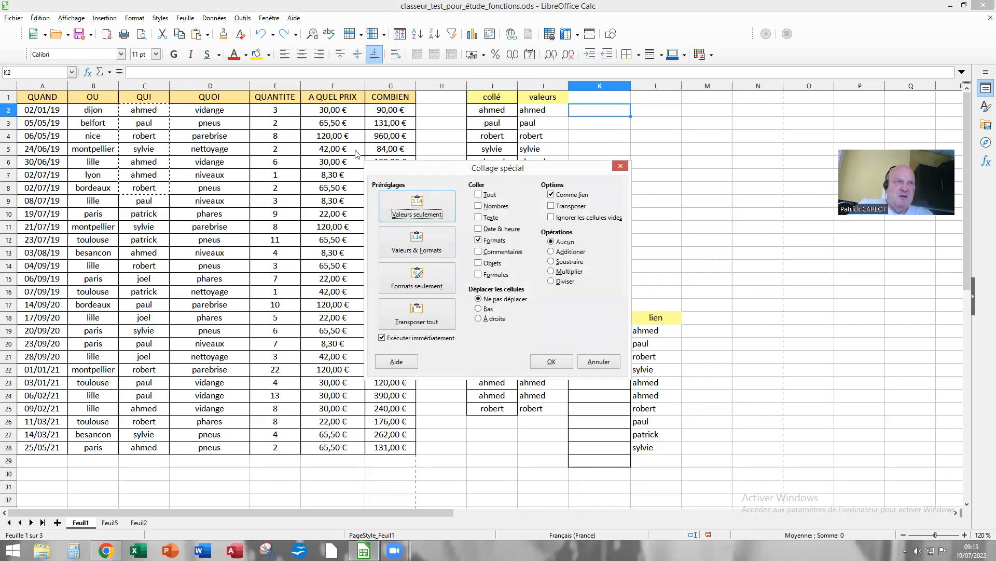
left_click_drag(511, 168, 356, 154)
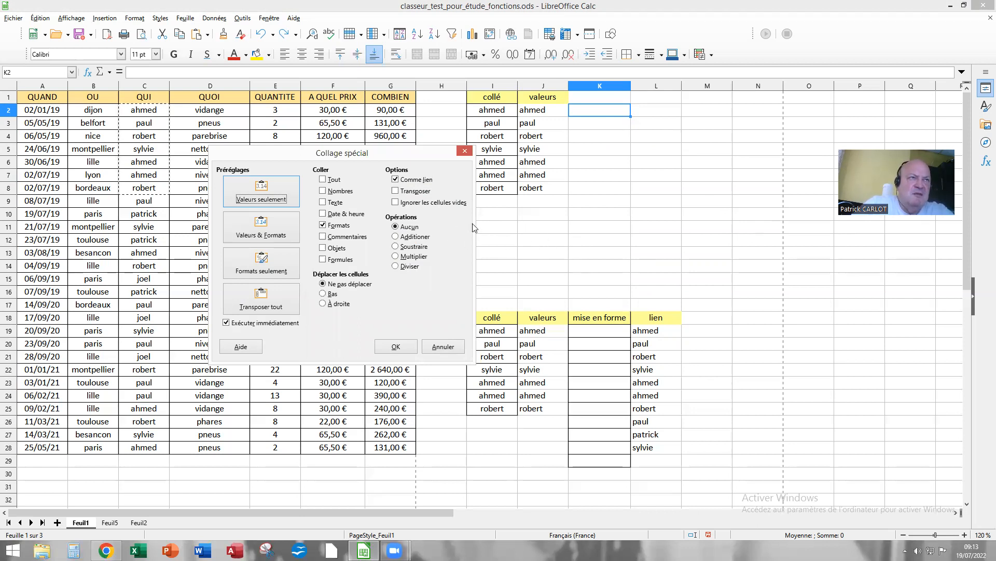
left_click(257, 268)
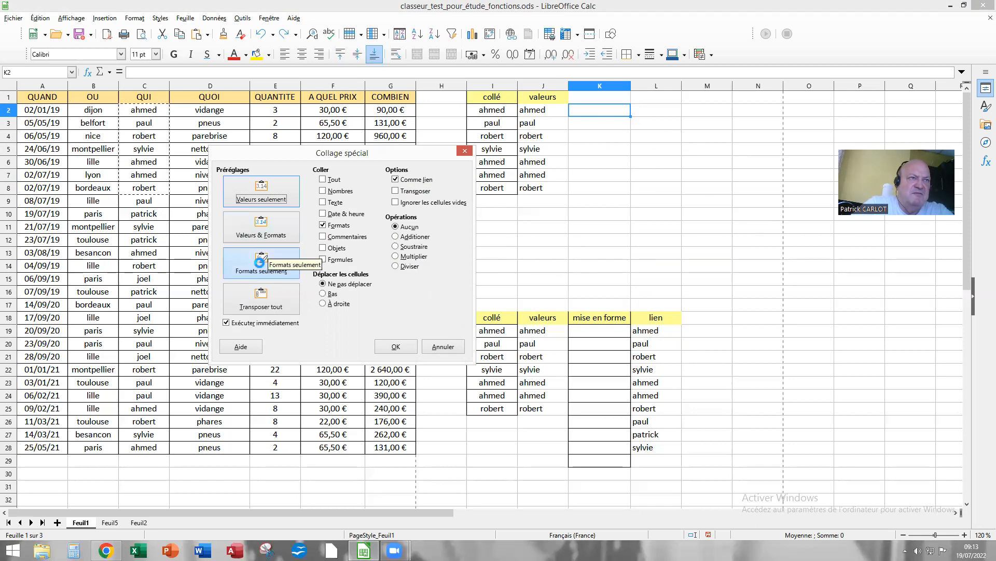
left_click(634, 253)
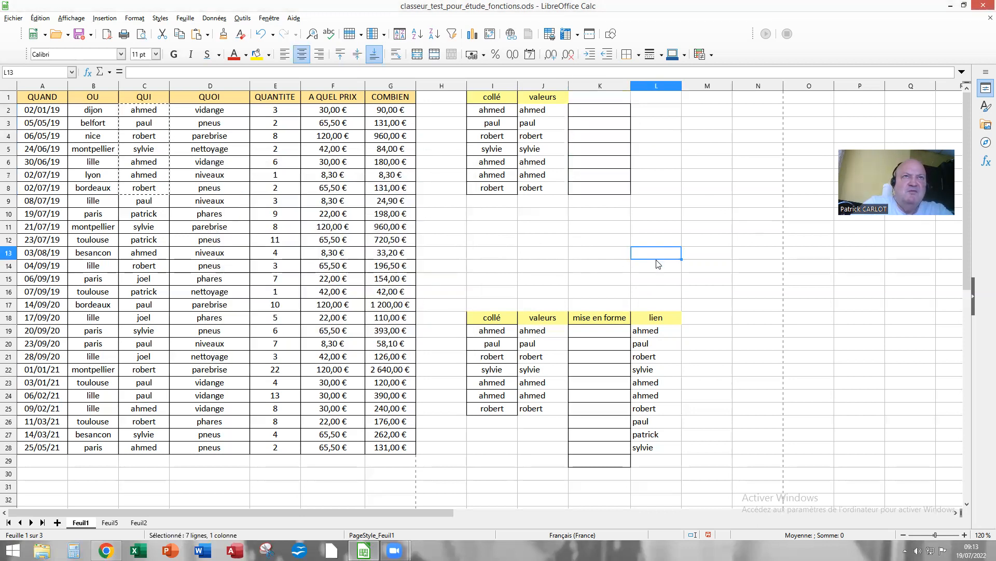
Copy the "mise en forme" header from K18 and paste it into K1.
left_click(608, 320)
right_click(601, 318)
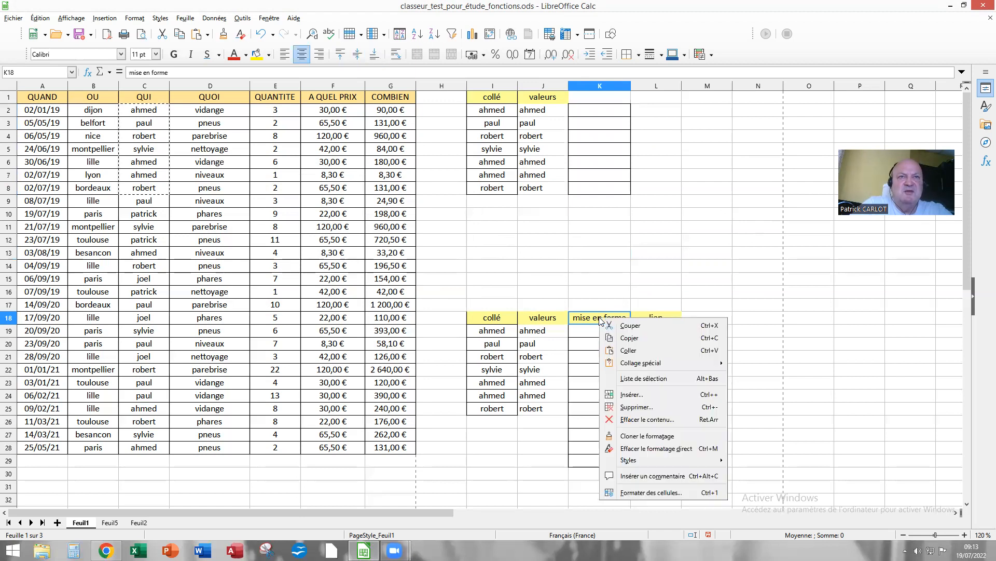
left_click(637, 338)
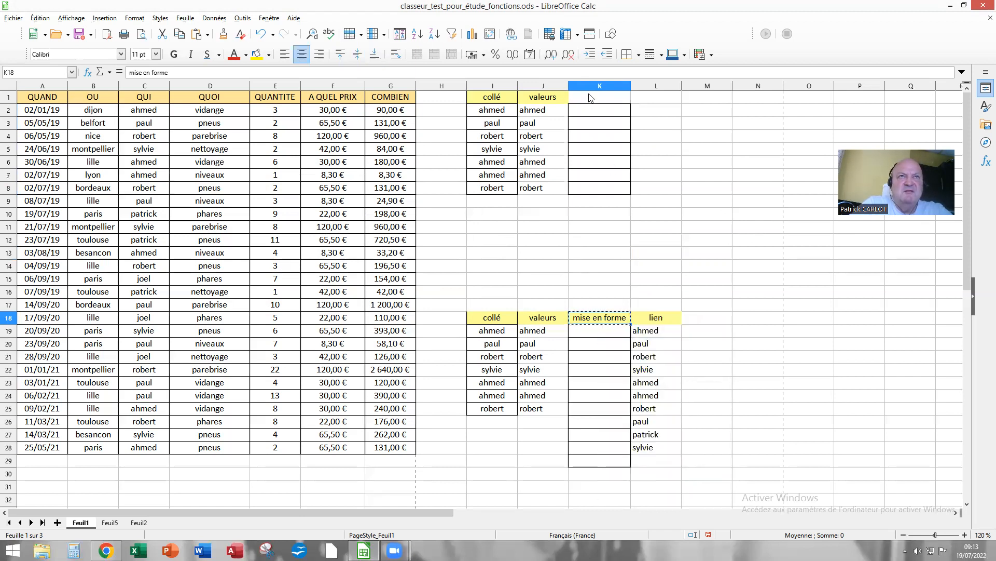
left_click(591, 101)
right_click(590, 99)
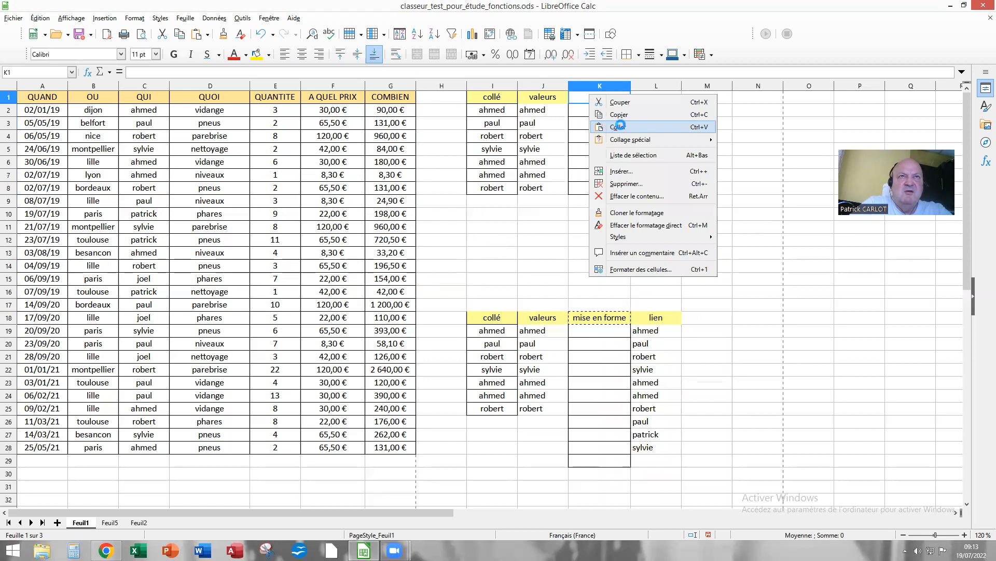
left_click(620, 126)
left_click(625, 227)
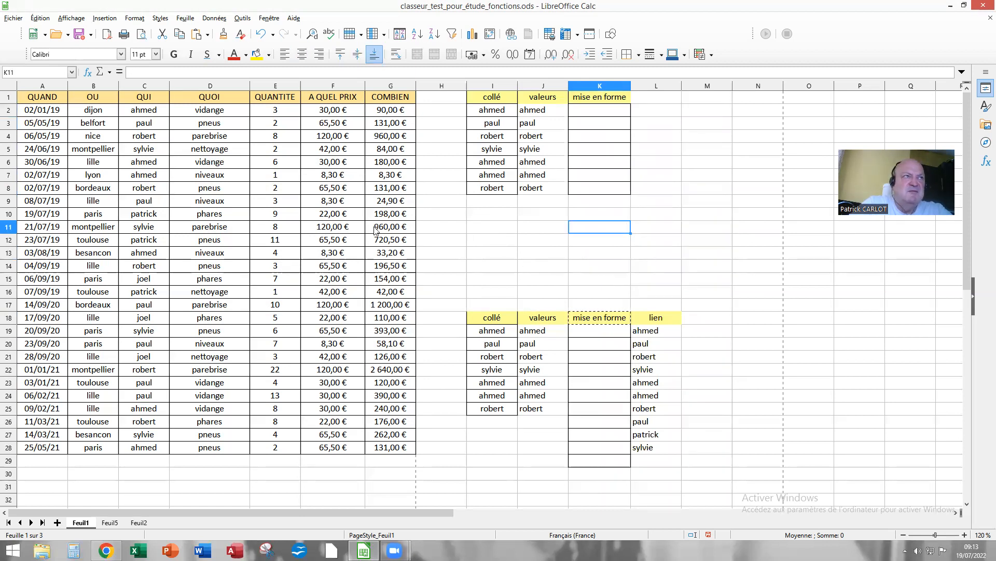
Copy cells C2:C9 of the QUI column.
left_click_drag(154, 111, 151, 212)
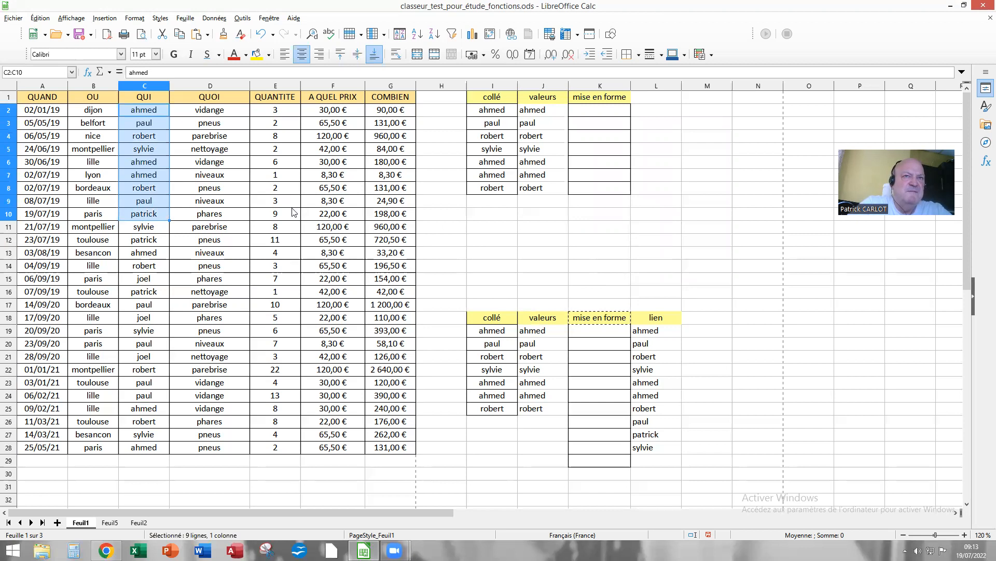
left_click(700, 268)
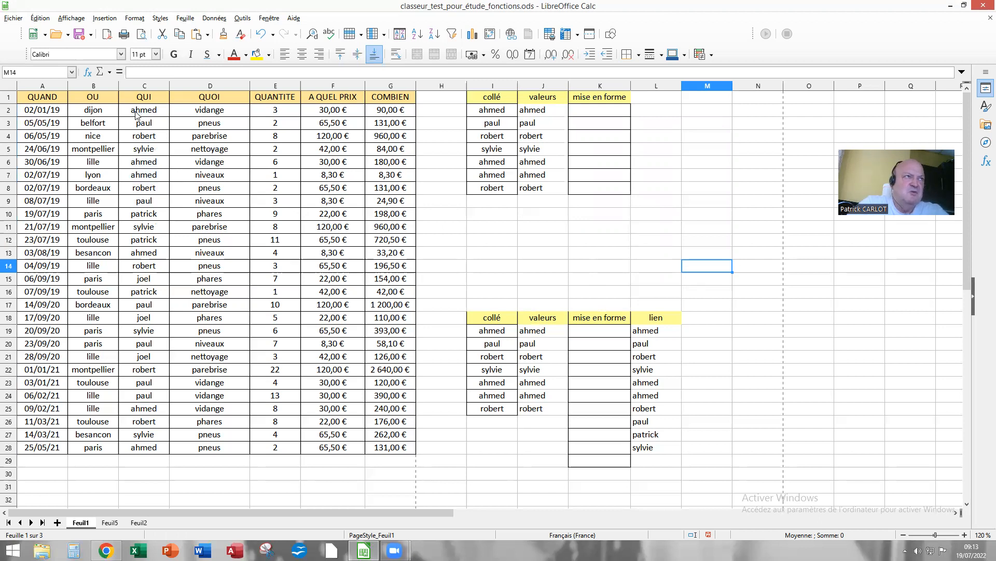
left_click_drag(136, 114, 140, 203)
right_click(131, 157)
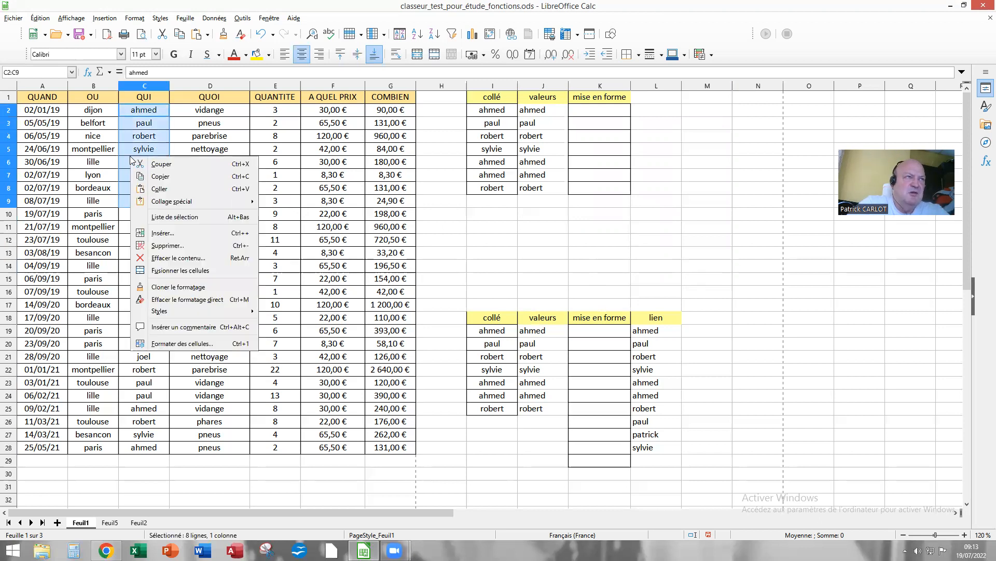
left_click(176, 178)
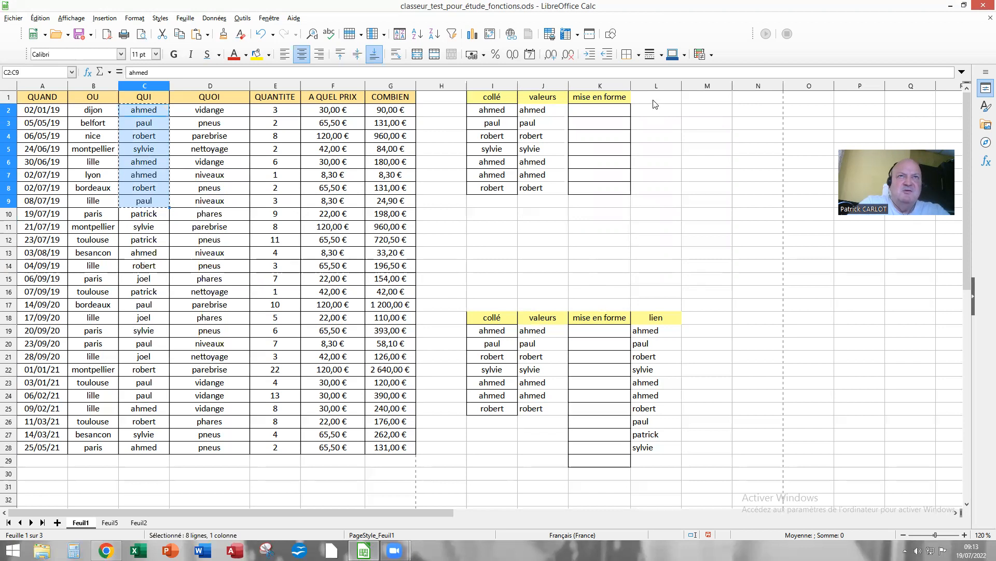
Paste the copied cells at L1 with special paste, using the Tout and Comme lien options.
left_click(655, 103)
right_click(654, 101)
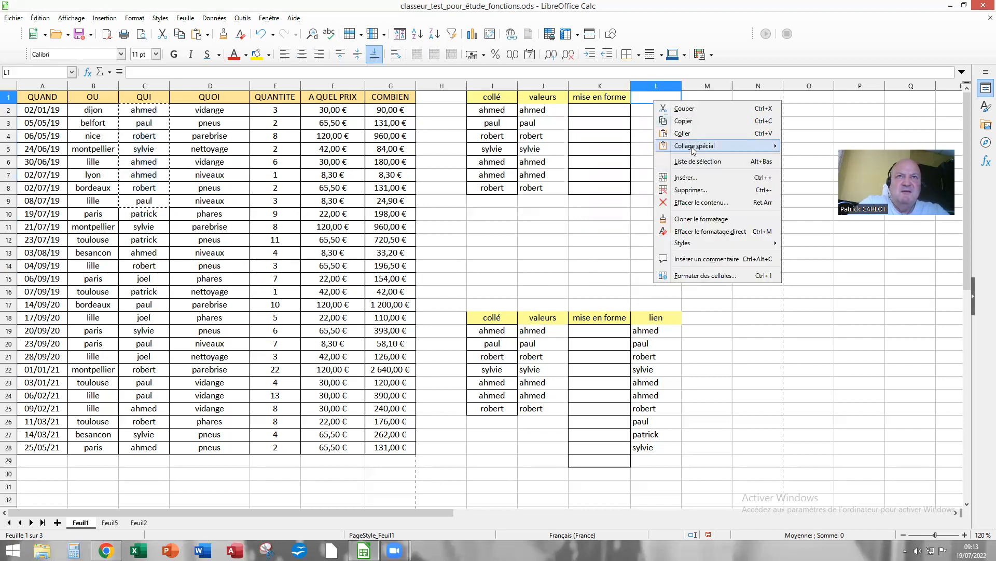
mouse_move(693, 150)
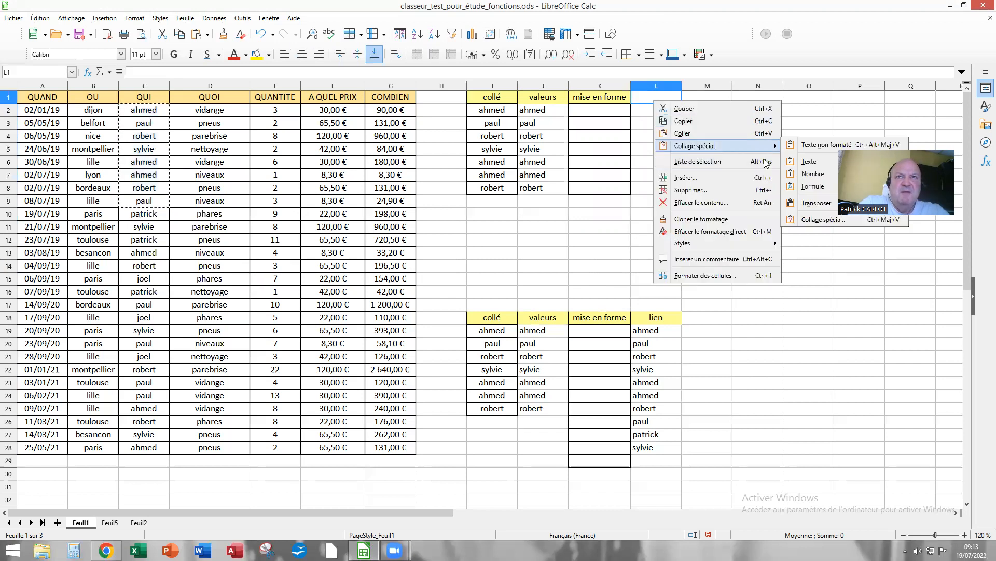
left_click(813, 220)
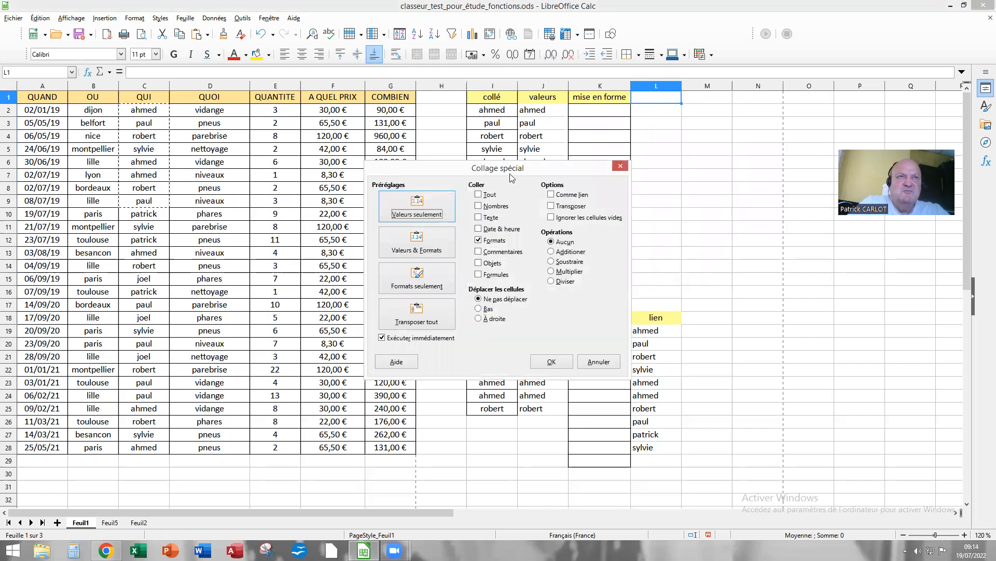
left_click_drag(496, 170, 349, 152)
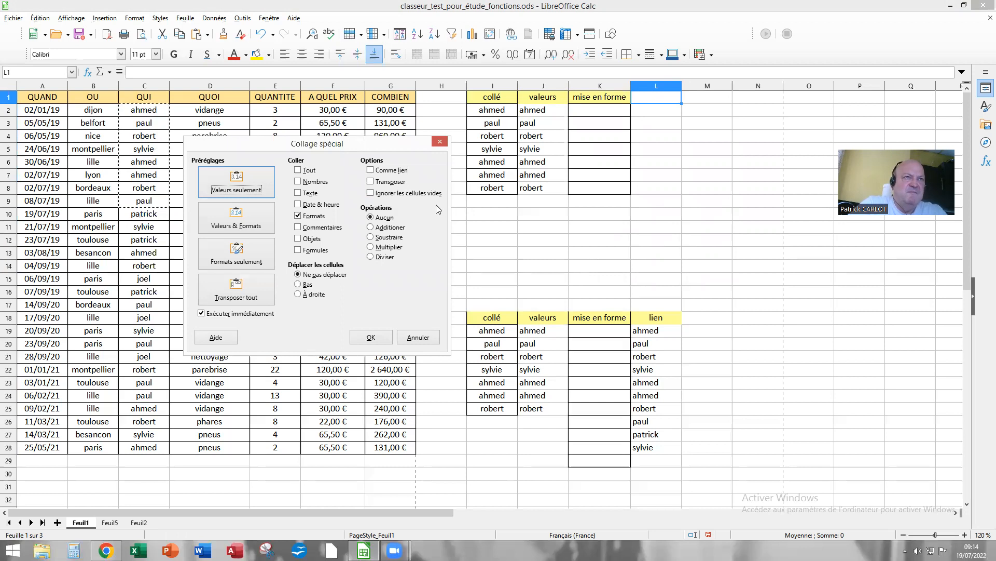
left_click(371, 170)
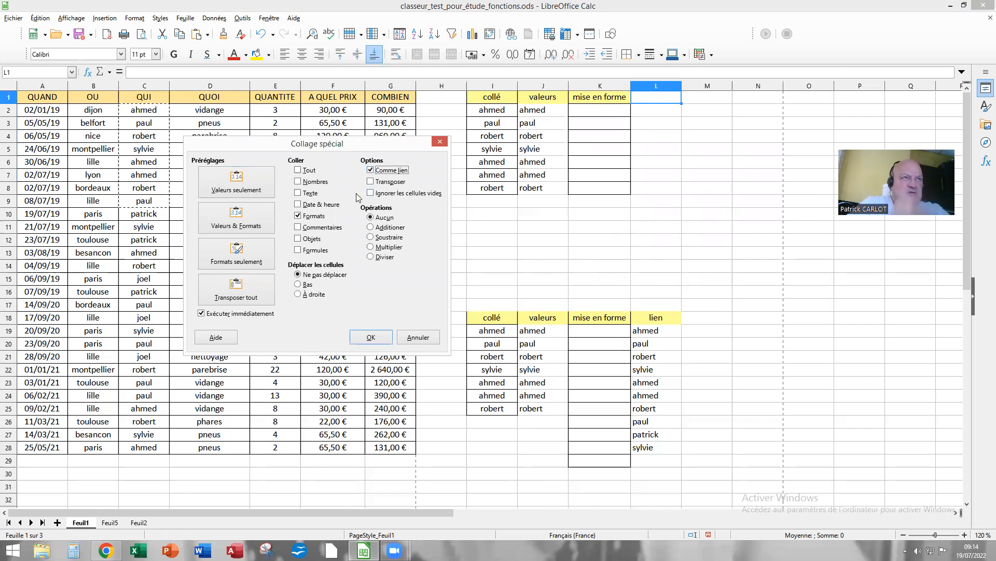
left_click(298, 171)
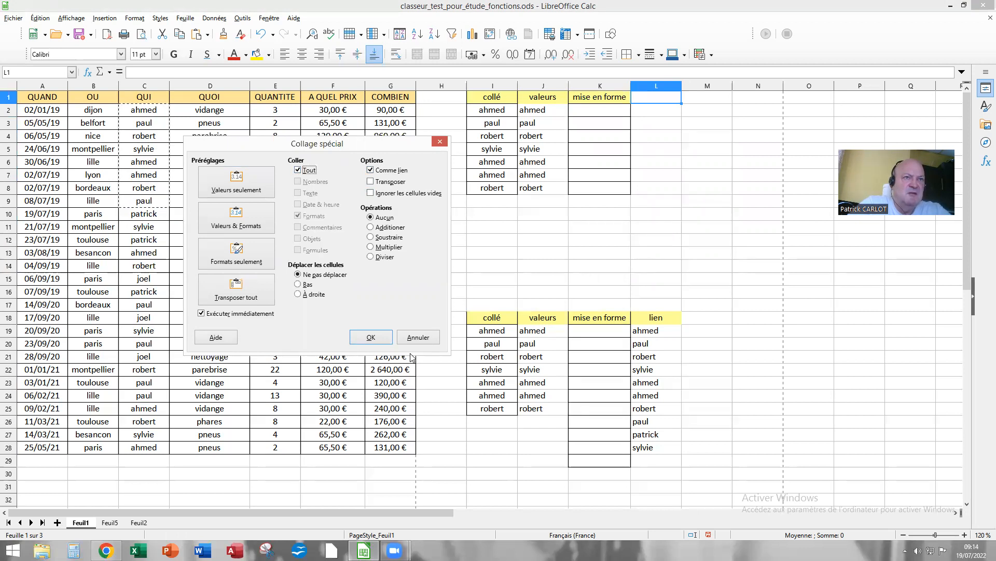
left_click(378, 340)
left_click(704, 260)
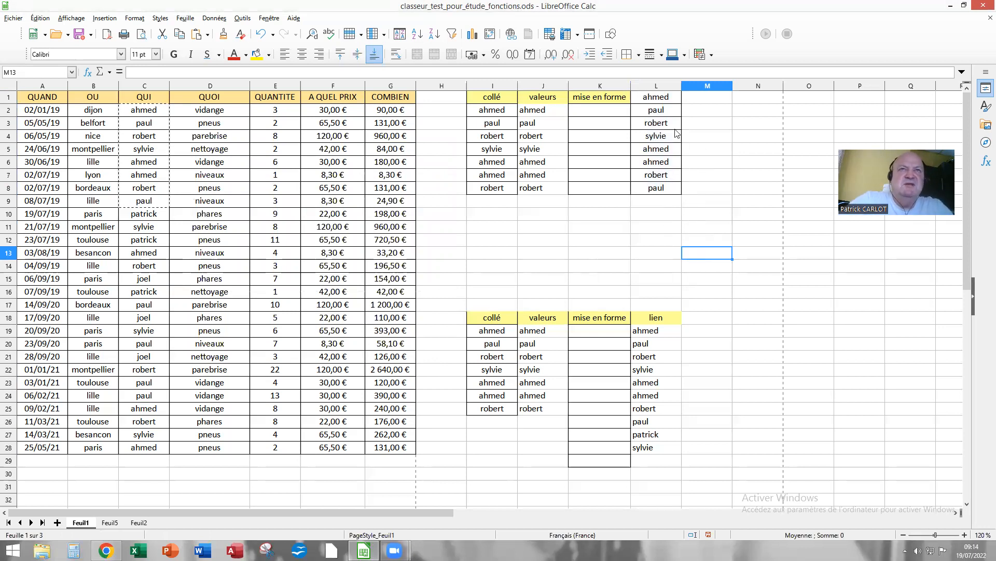
Cut the linked cells L1:L8 and paste them one row lower, starting at L2.
left_click_drag(653, 99, 654, 188)
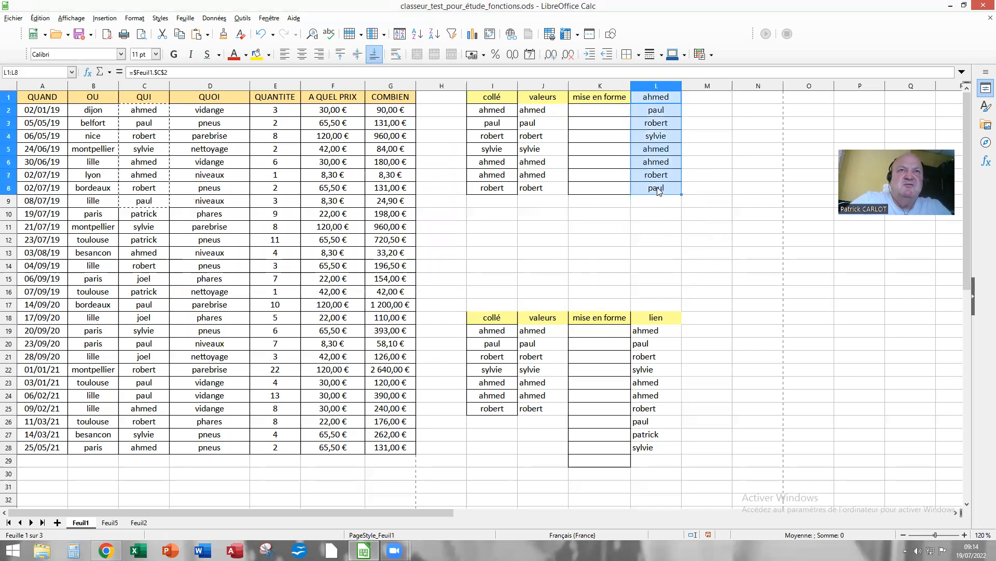
right_click(654, 144)
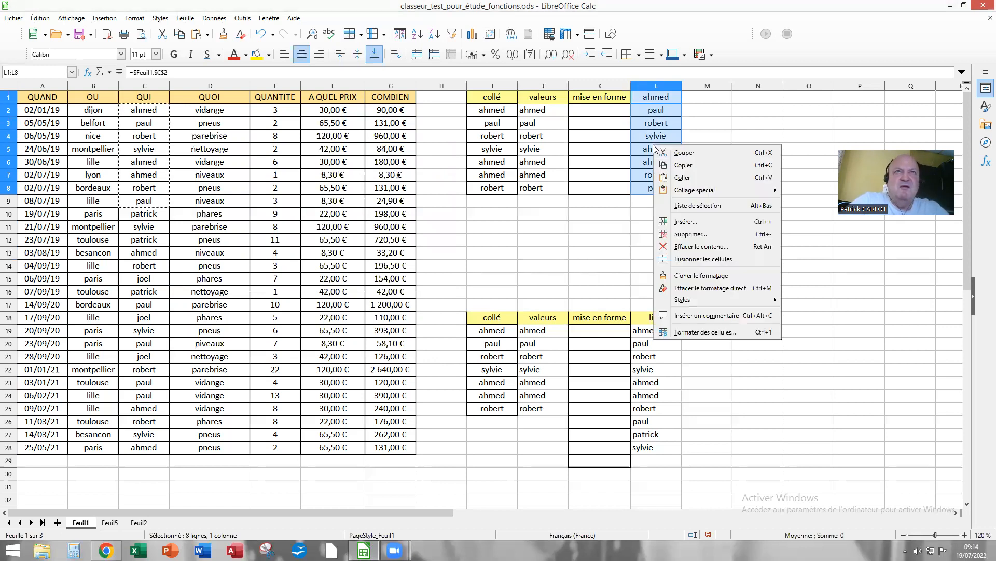
left_click(692, 161)
right_click(652, 111)
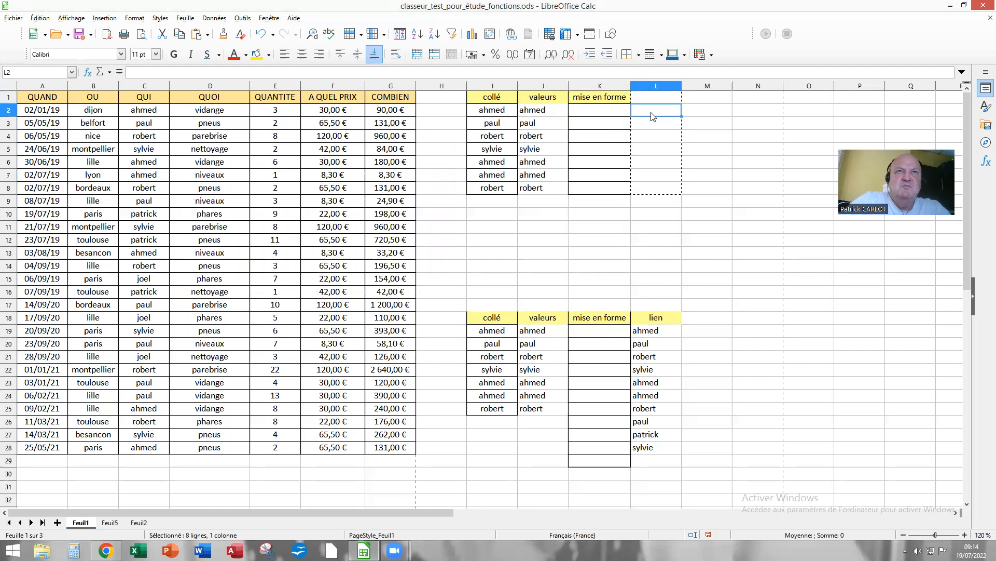
left_click(680, 145)
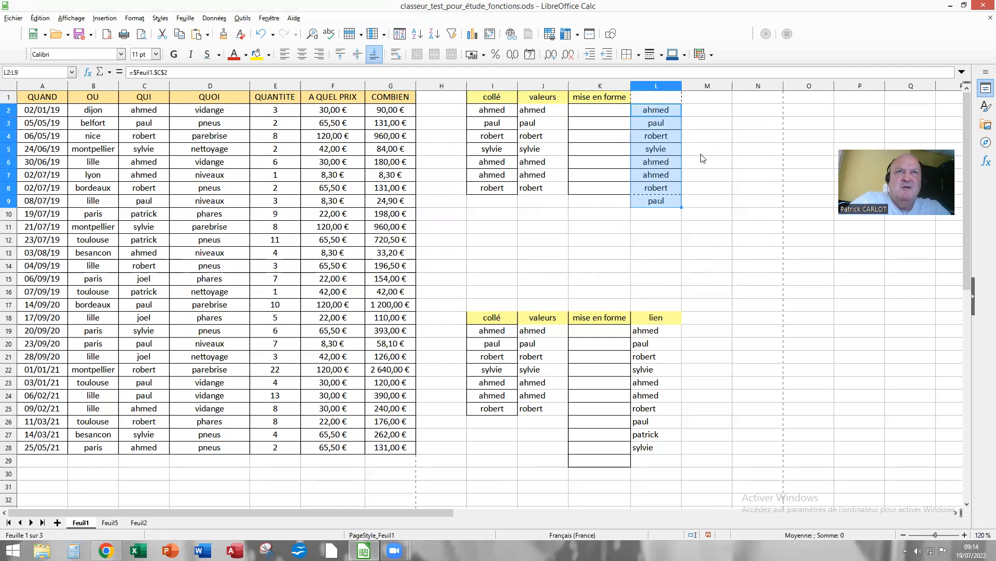
Inspect the link formulas in cells L2 and L3.
left_click(707, 161)
left_click(653, 111)
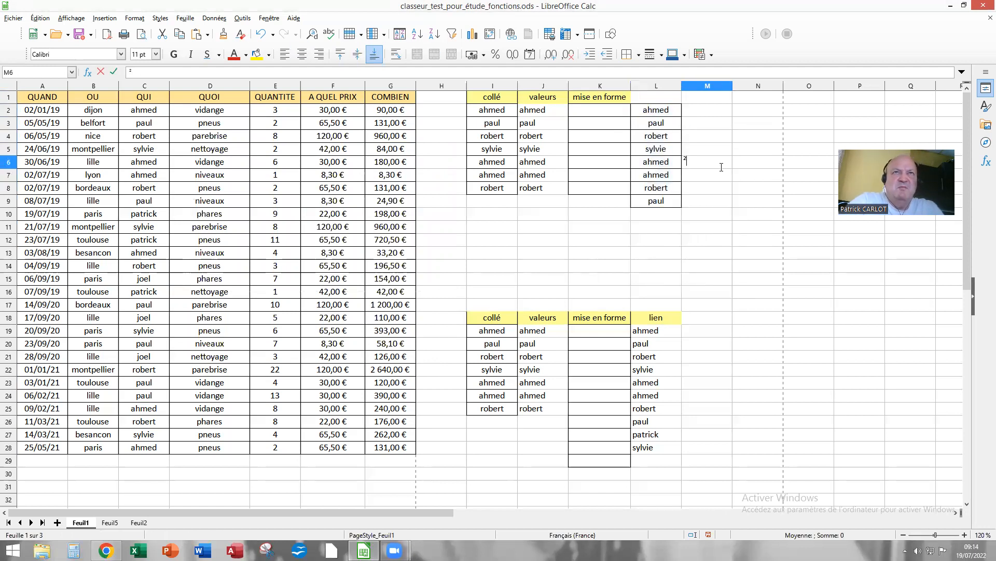
left_click(658, 127)
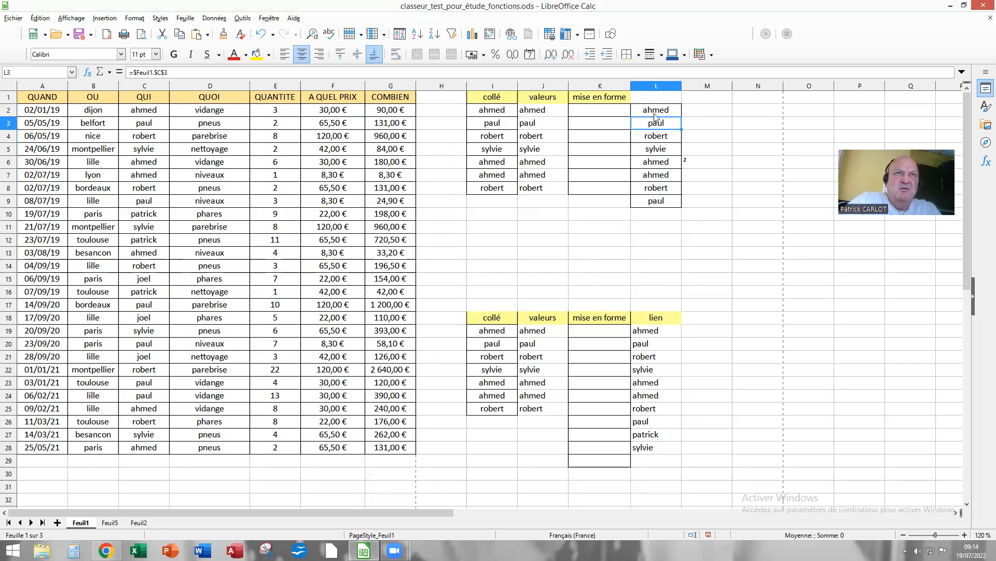
Copy the lien header from cell L18 and paste it into L1 above the linked cells.
left_click(652, 320)
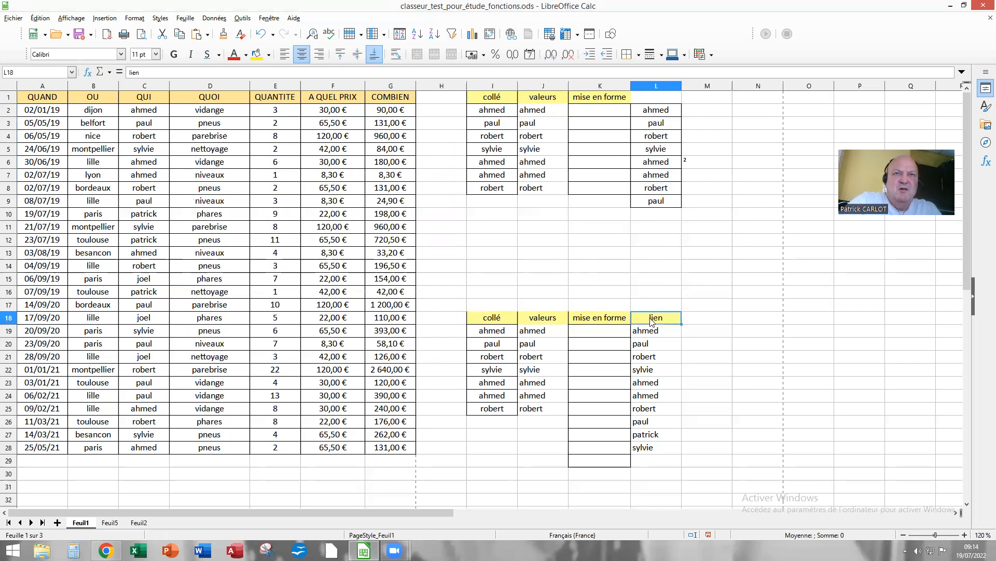
right_click(650, 318)
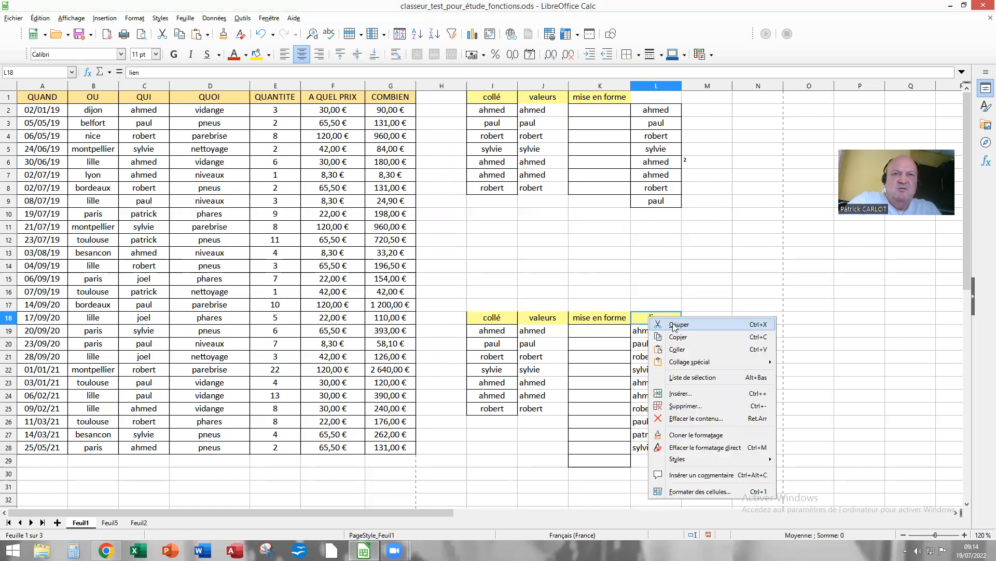
left_click(686, 339)
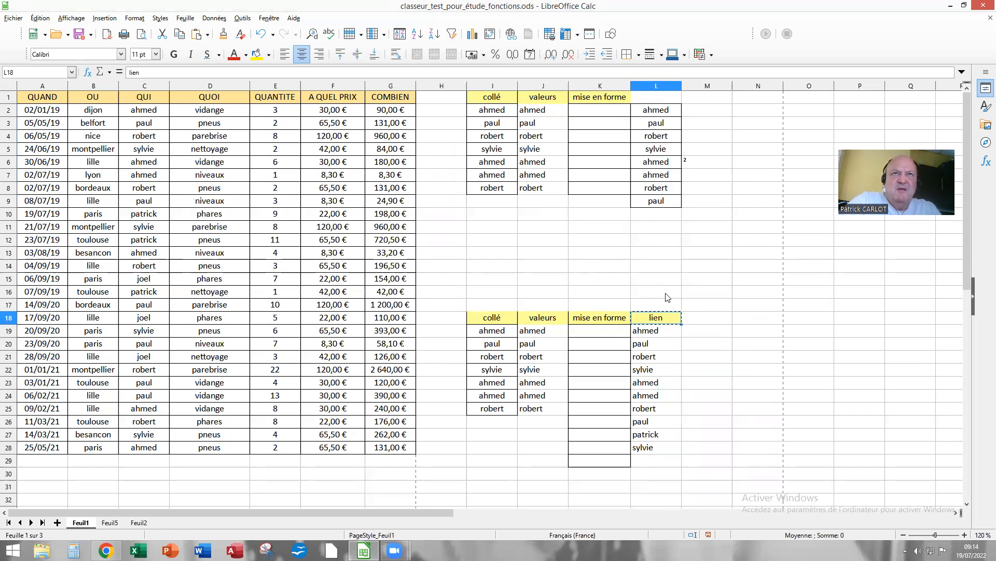
left_click(643, 99)
right_click(643, 99)
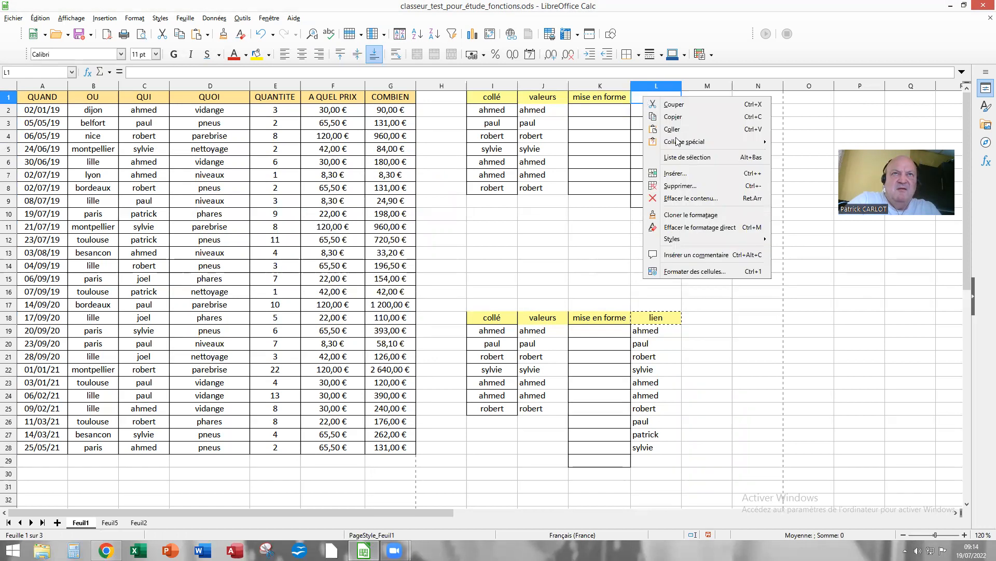
left_click(678, 128)
left_click_drag(690, 228, 692, 238)
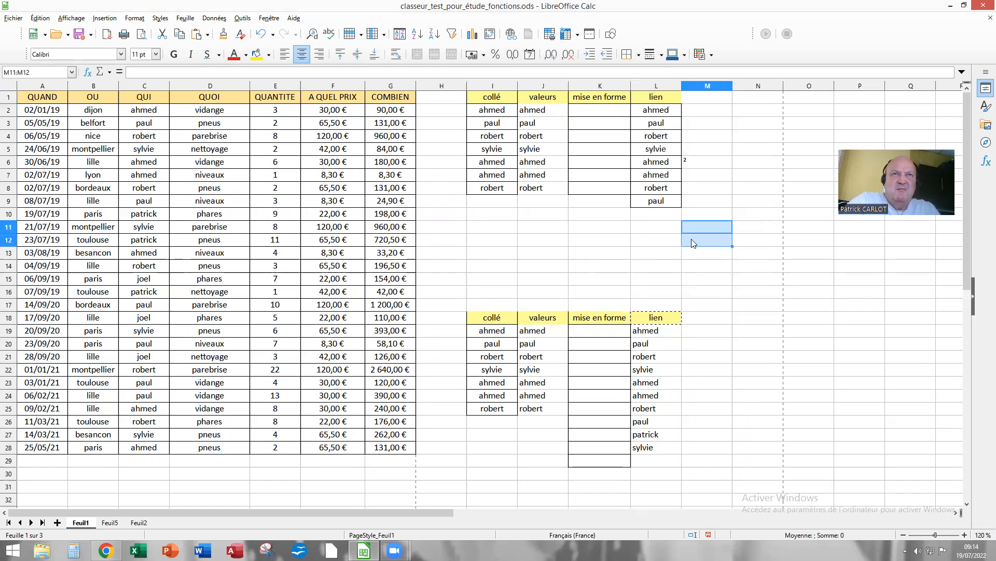
left_click(696, 165)
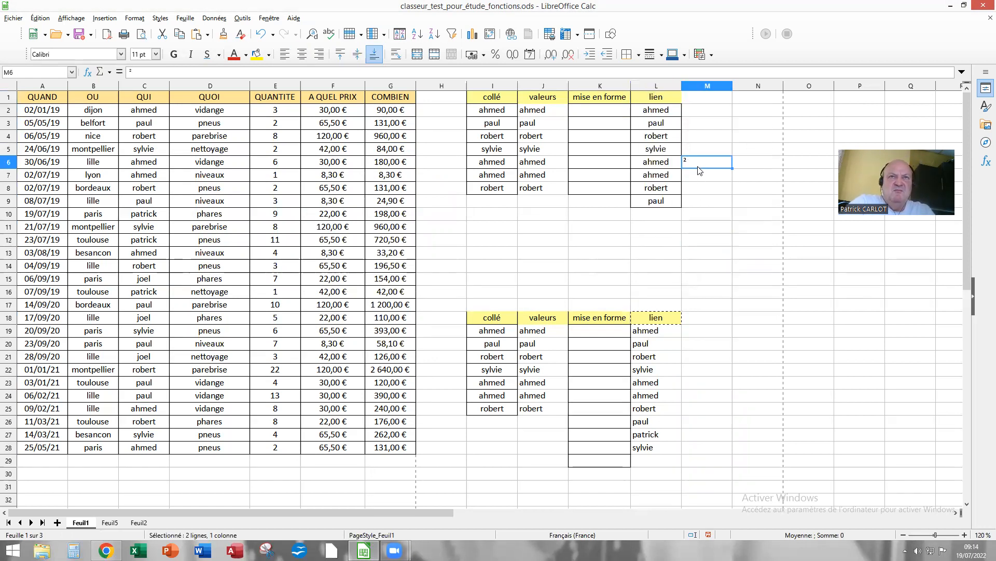
key("Escape")
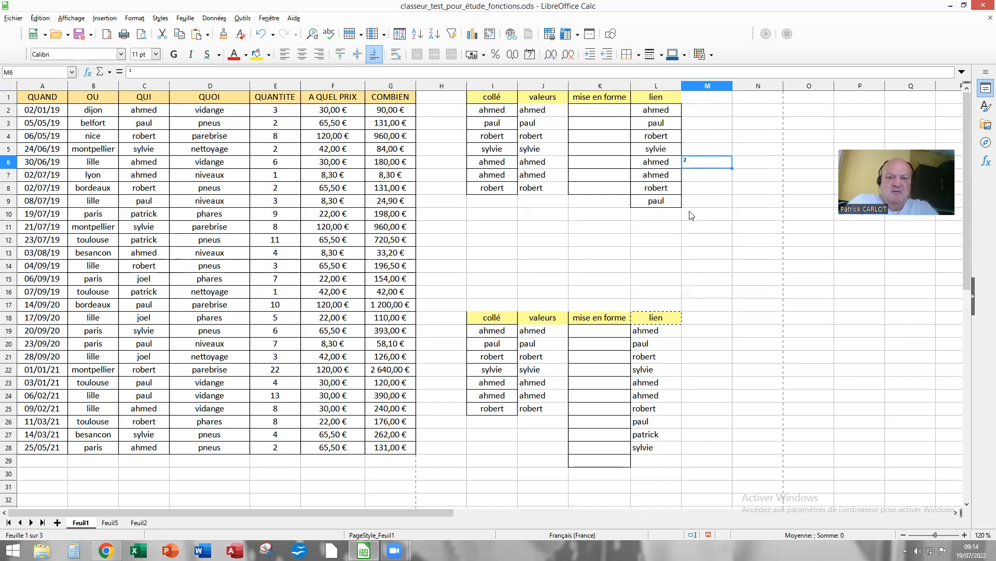
Compare the upper paste results in I1:L9 with the reference block starting at I18, and dismiss the calendar notification.
left_click(665, 114)
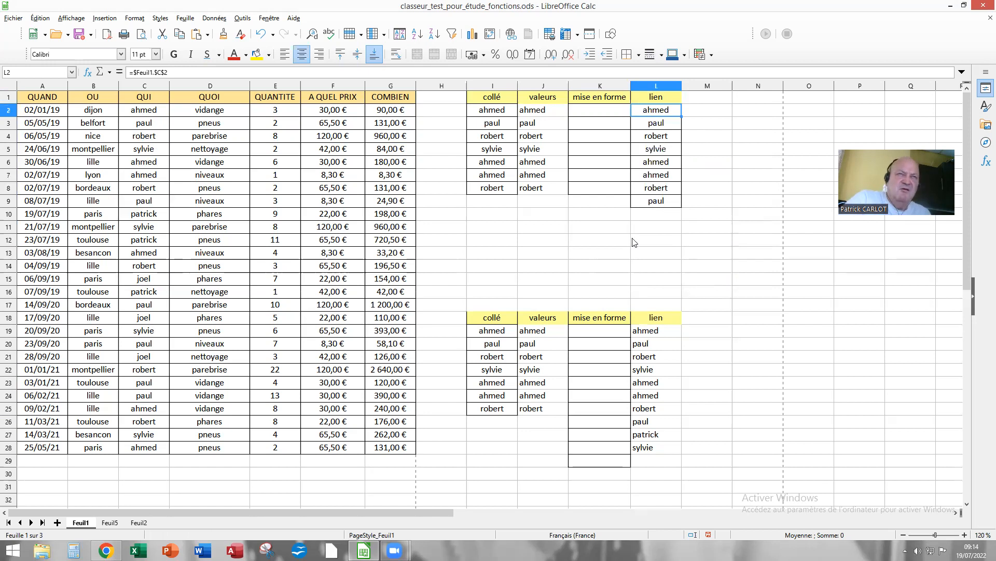
left_click_drag(501, 101, 660, 204)
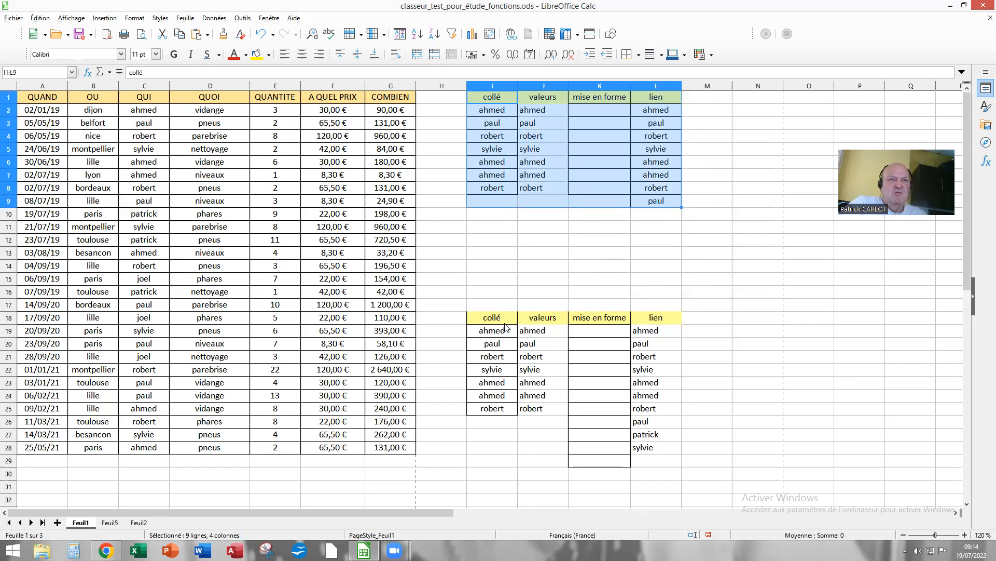
left_click_drag(502, 323, 637, 435)
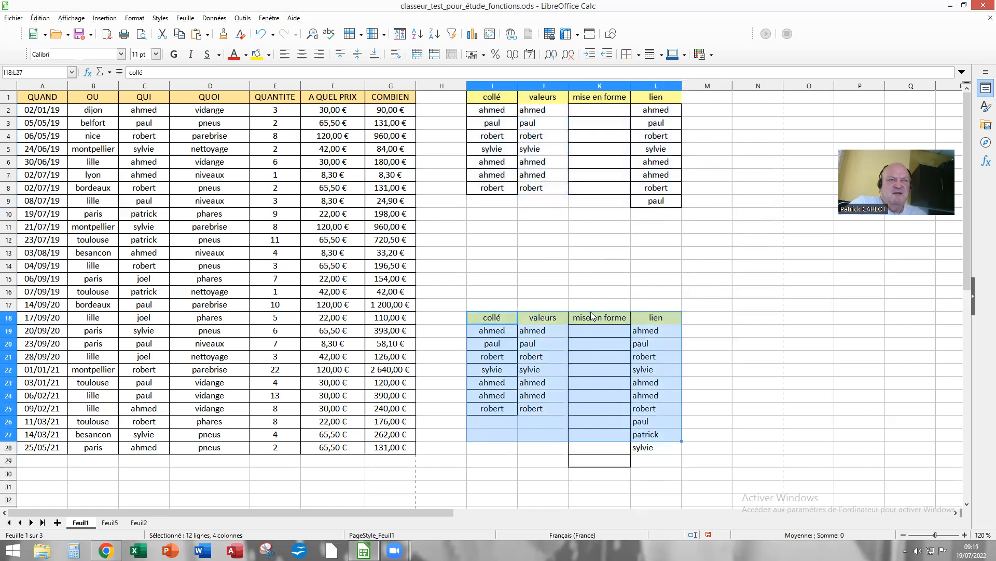
left_click(577, 262)
left_click_drag(507, 96, 646, 201)
left_click(742, 191)
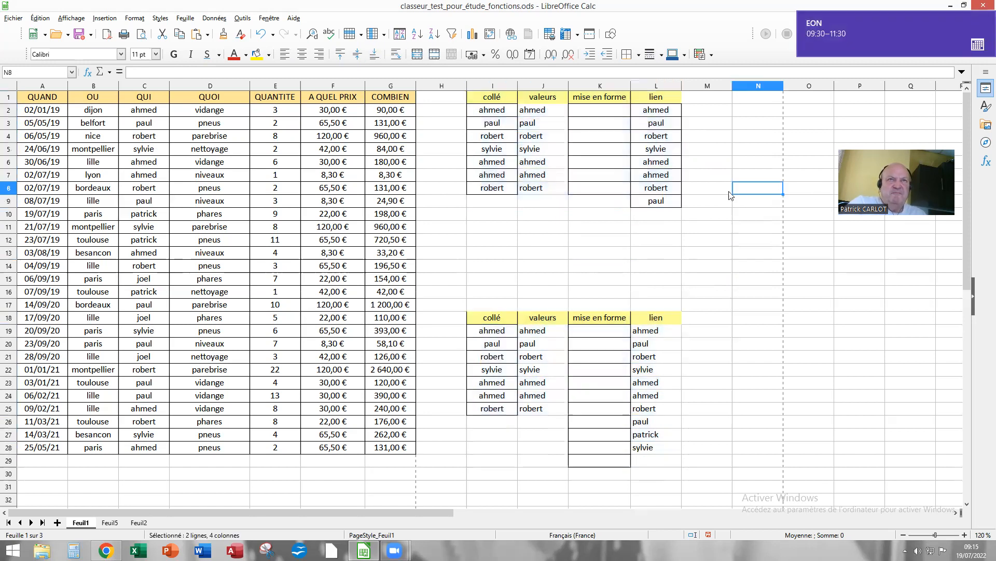
left_click(988, 19)
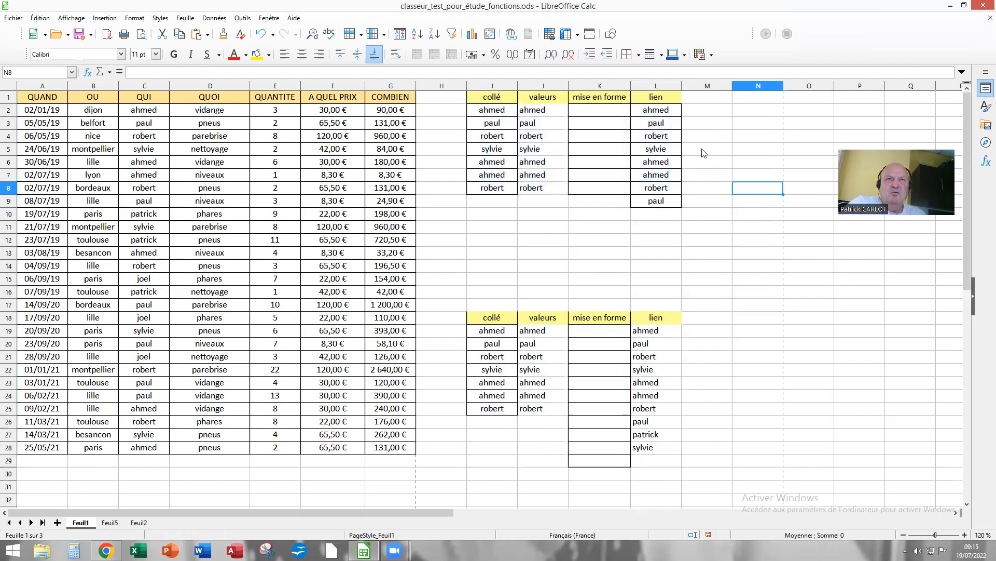
Compare the contents of the valeurs cells J2 to J4 with the formulas in lien cells L2 and L3.
left_click(653, 114)
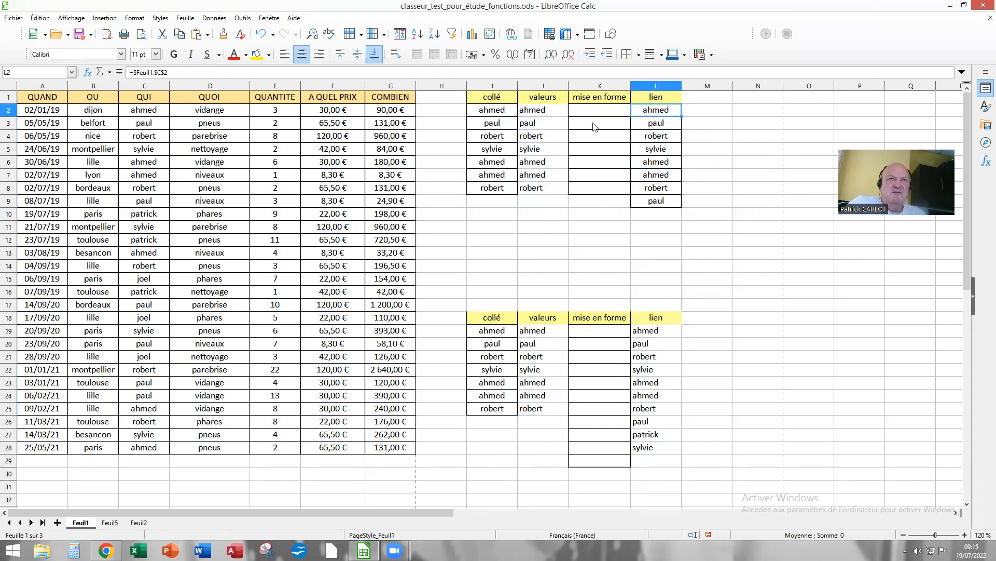
left_click(546, 114)
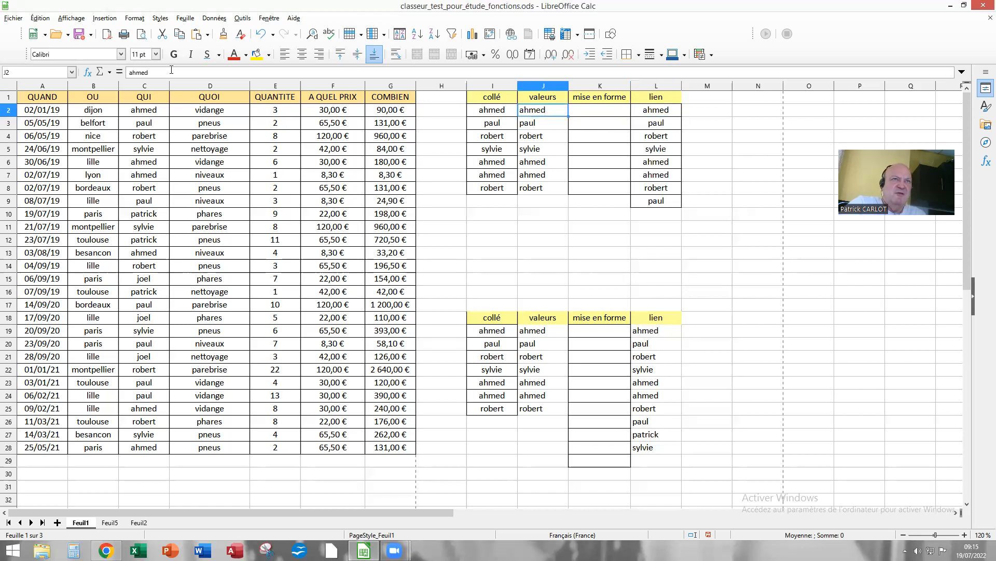
left_click(556, 126)
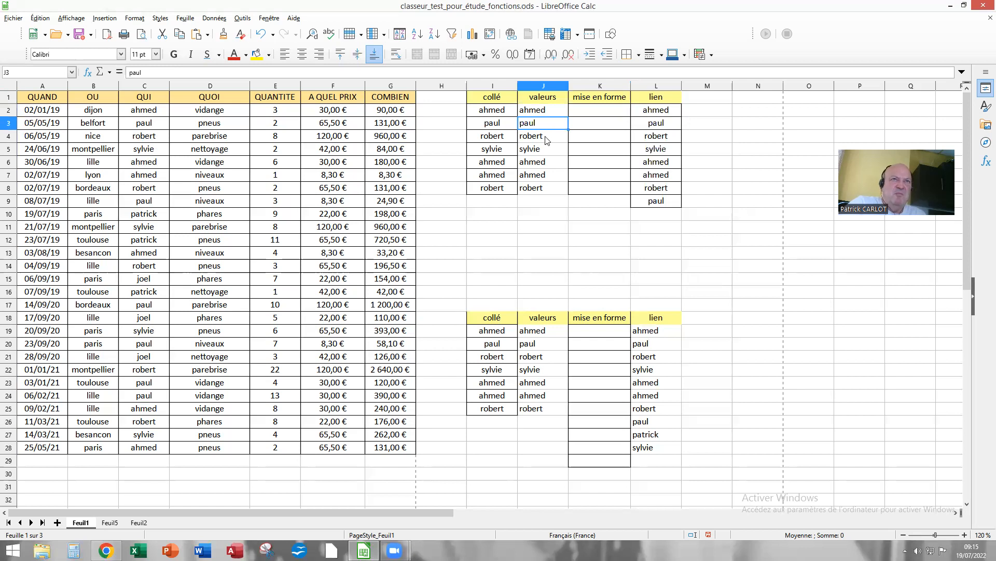
left_click(545, 141)
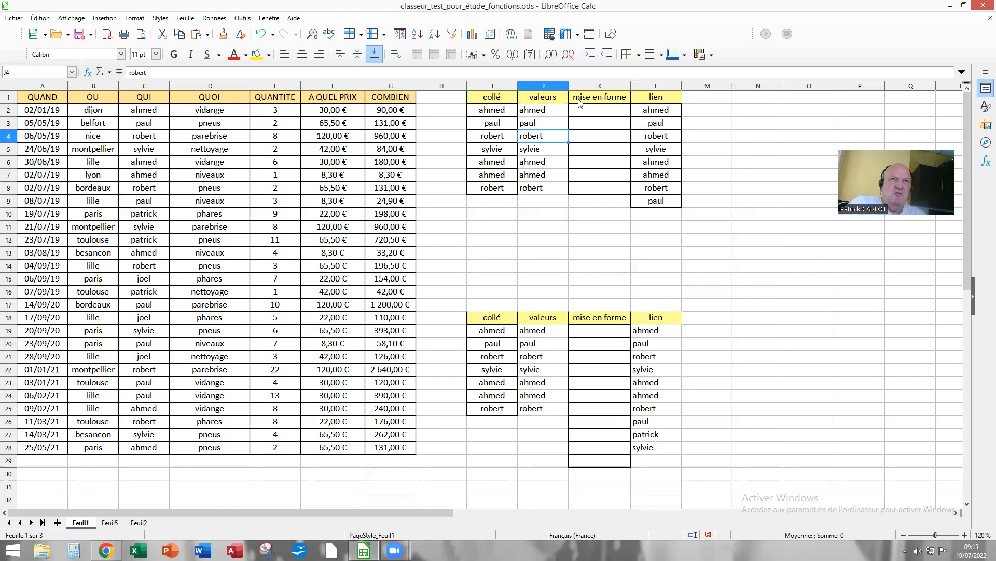
left_click(652, 114)
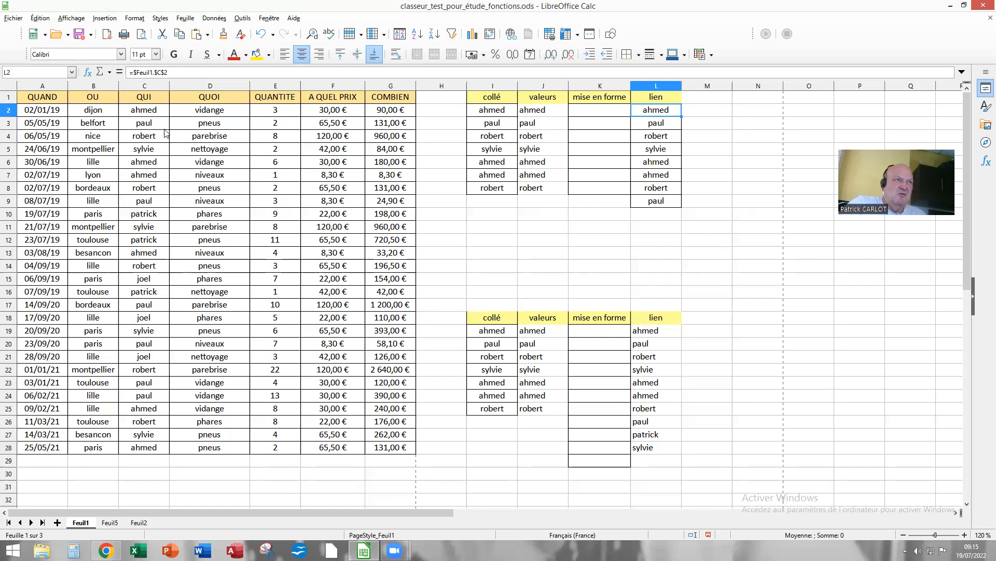
left_click(646, 126)
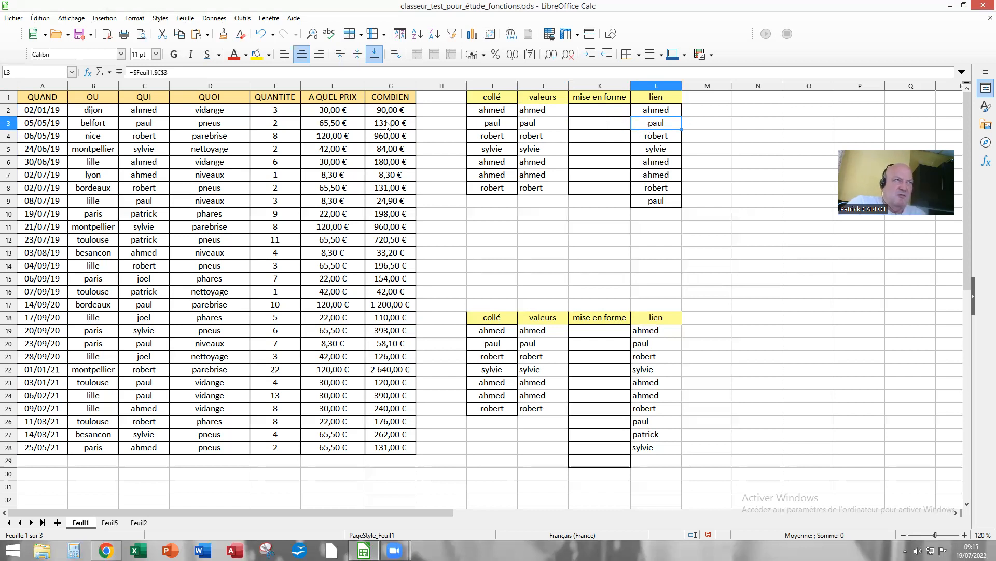
Replace the name in source cell C3 of the QUI column with a different first name in capitals.
left_click(159, 126)
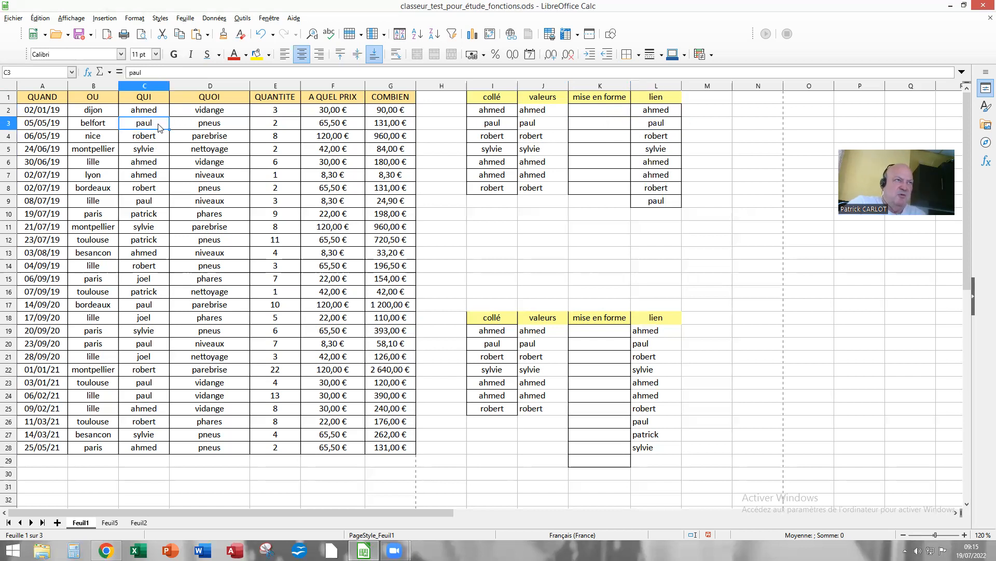
double_click(131, 72)
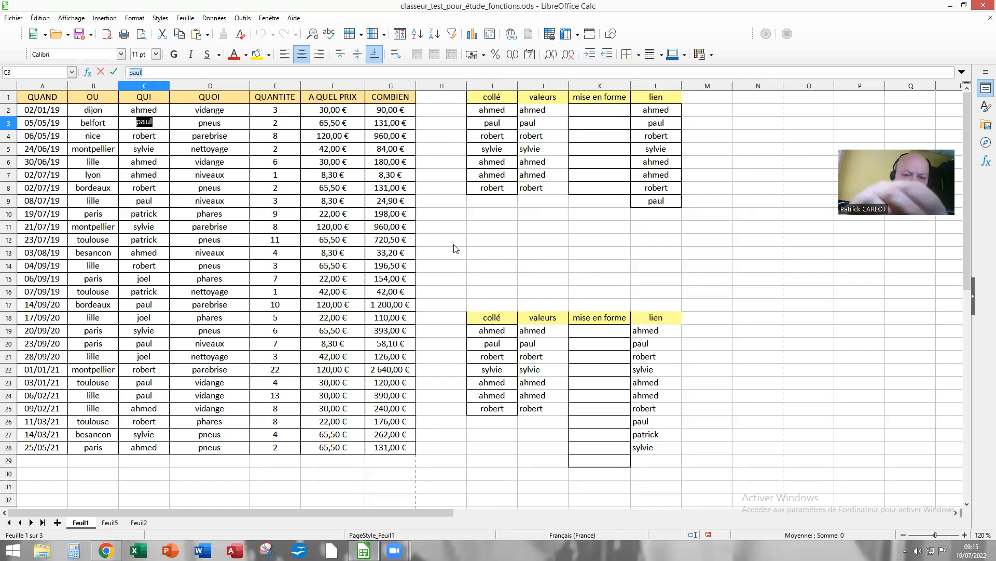
type("MIC")
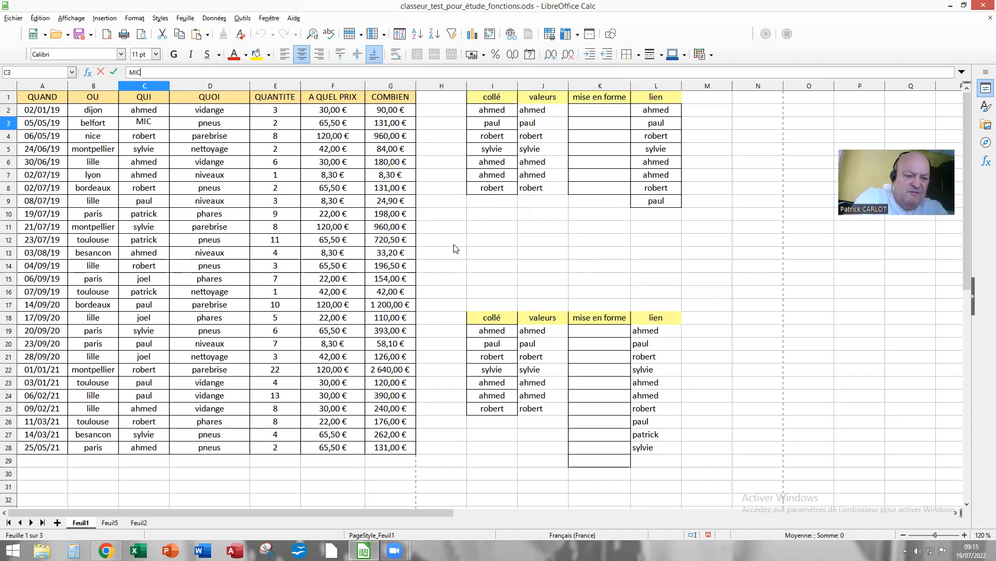
type("HEL")
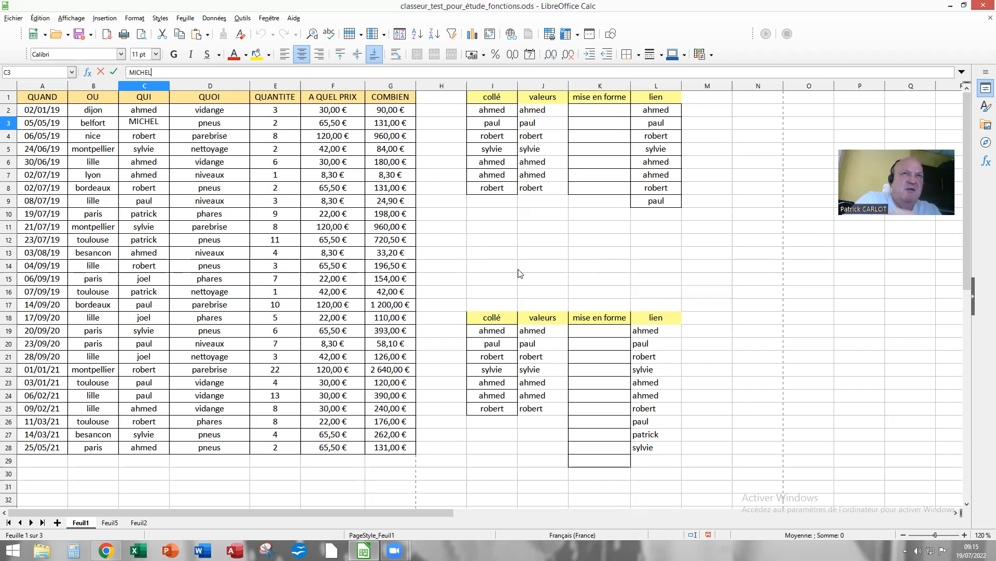
key("Return")
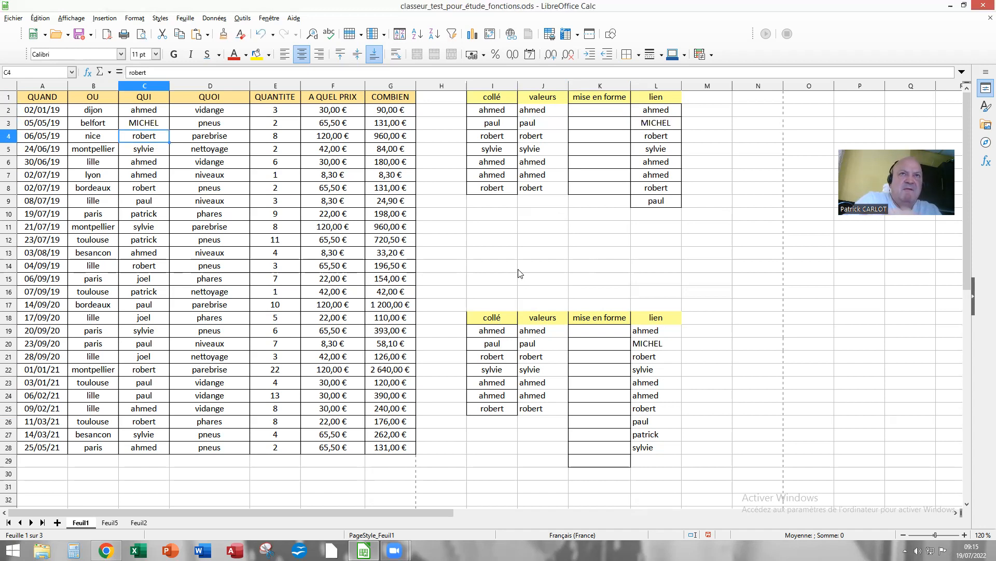
Check the links in L3 and L4, and replace the name in source cell C5 with another name in capitals.
left_click(655, 125)
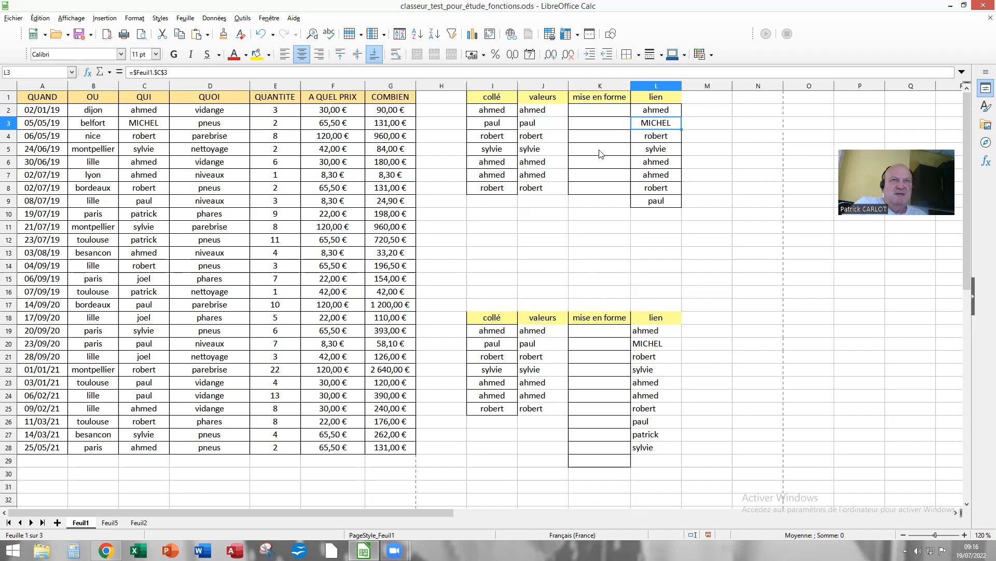
left_click(645, 139)
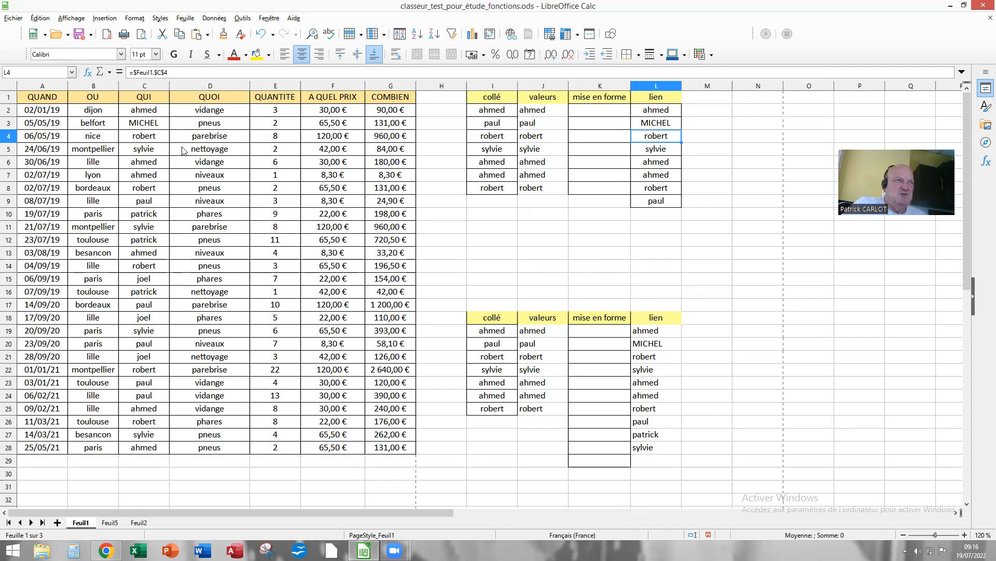
left_click(148, 139)
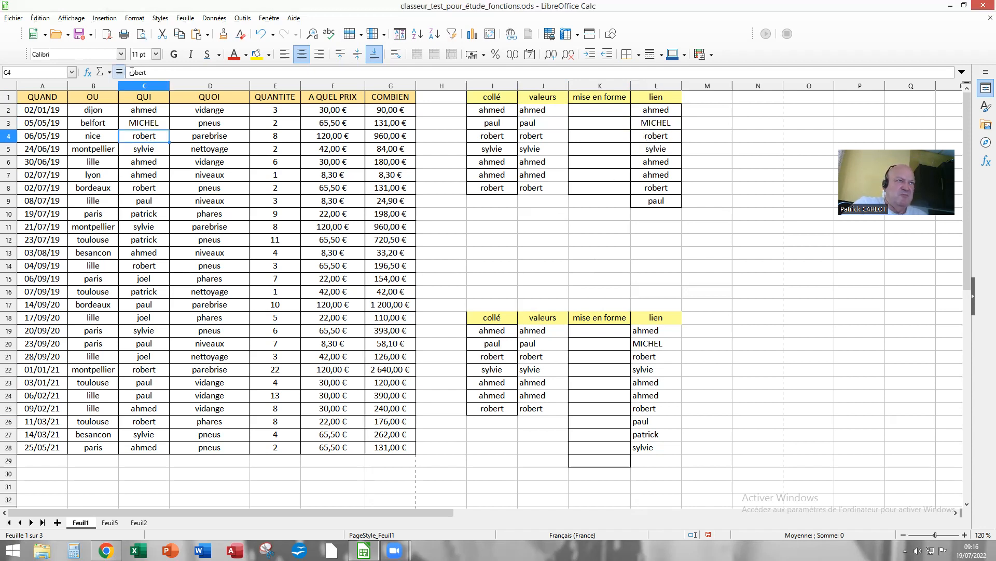
left_click(142, 150)
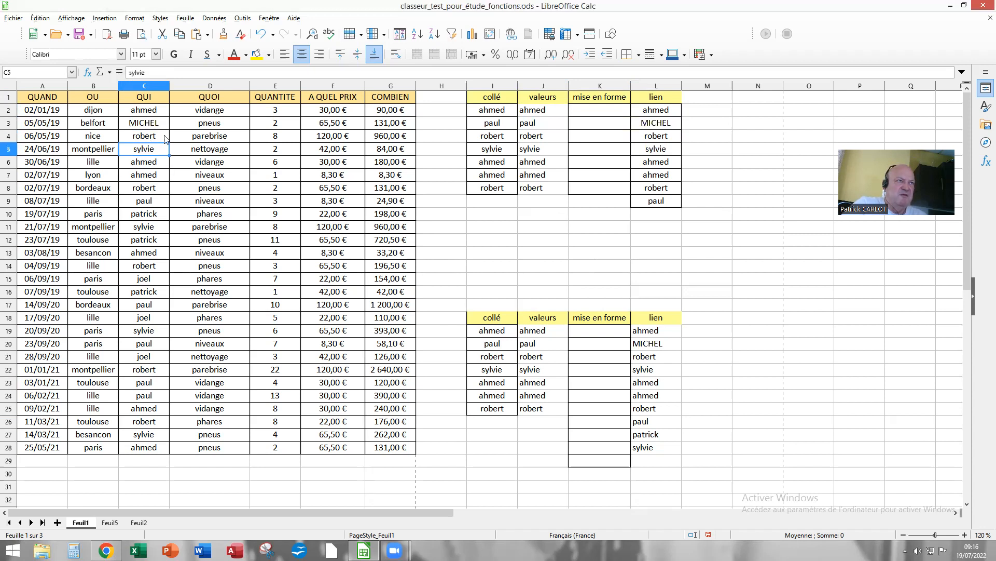
double_click(132, 72)
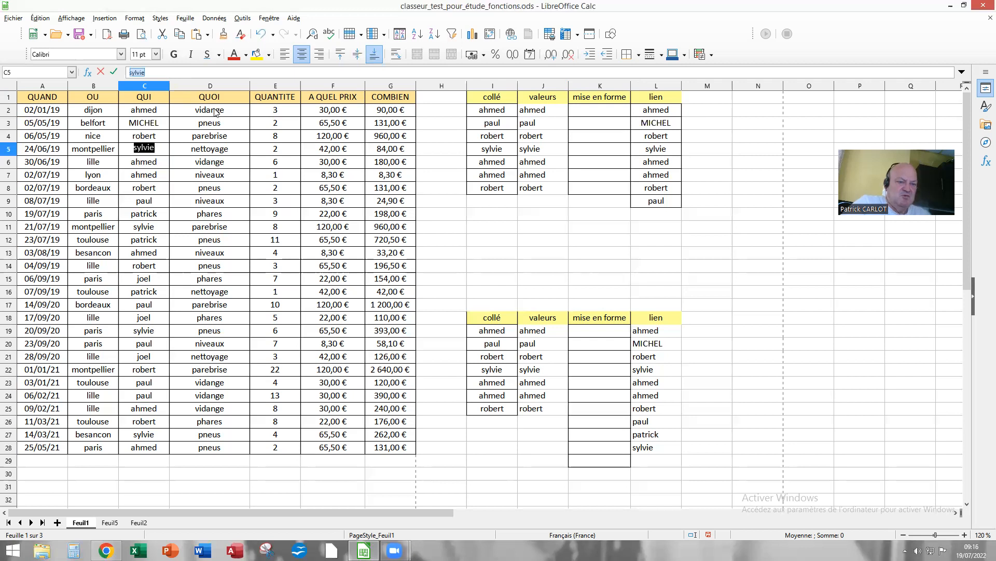
type("BABA")
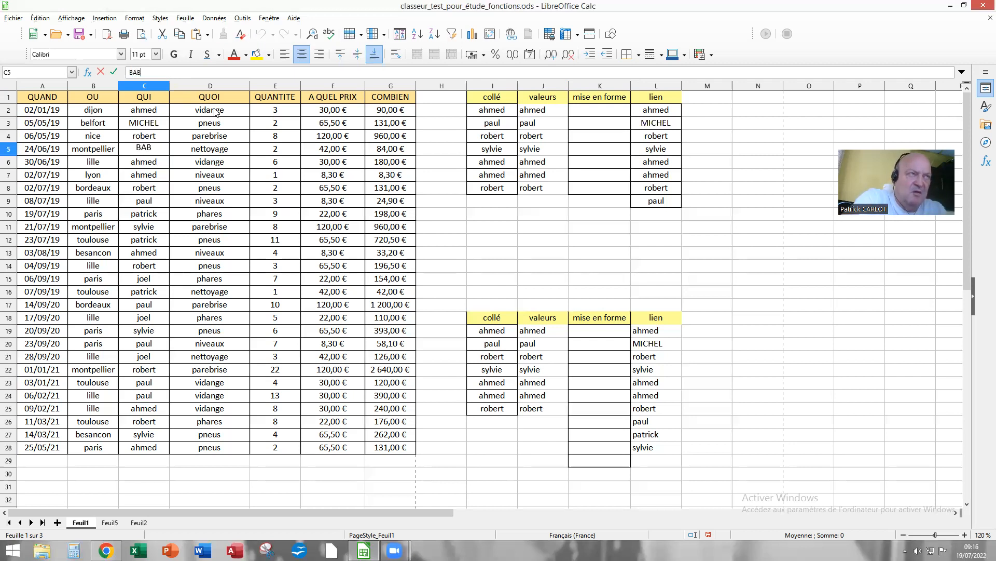
key("Return")
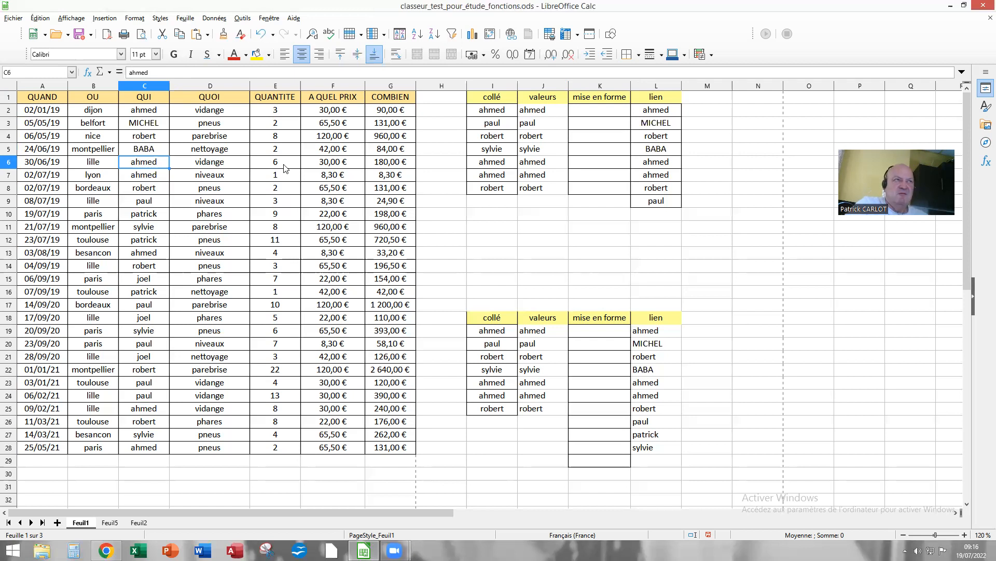
Undo the name changes in cells C5 and C3, and check the link formula in L7.
left_click(261, 36)
left_click(261, 35)
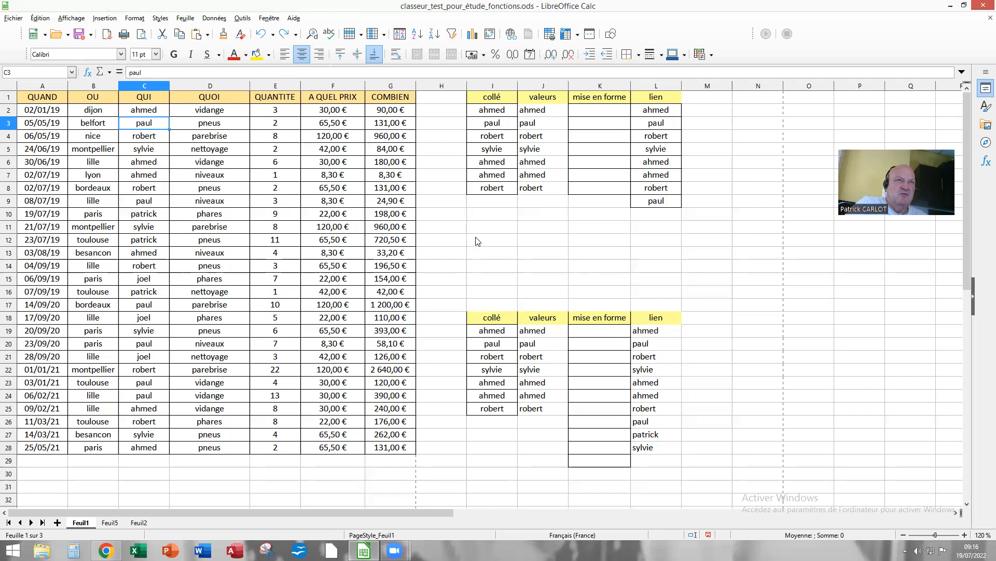
left_click(665, 175)
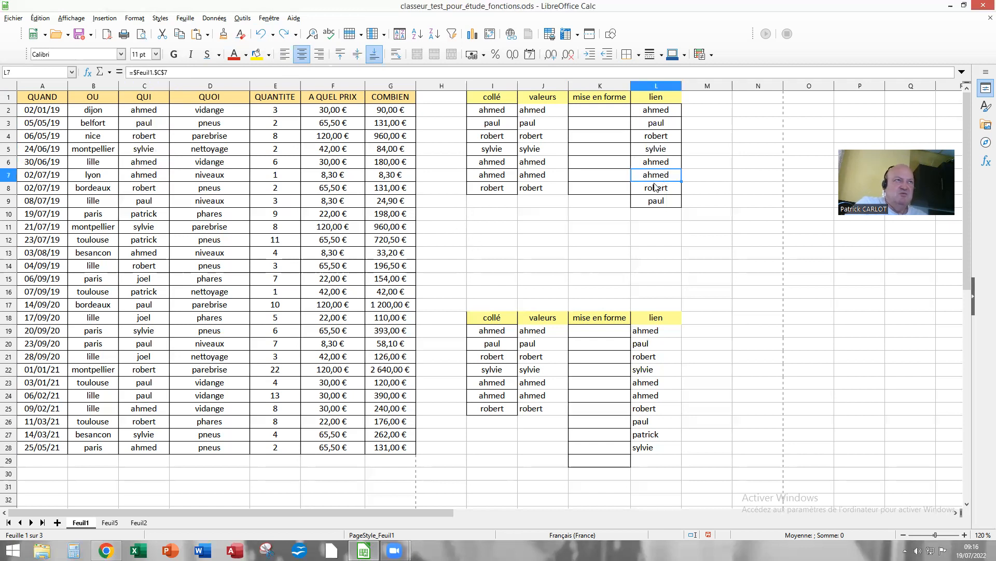